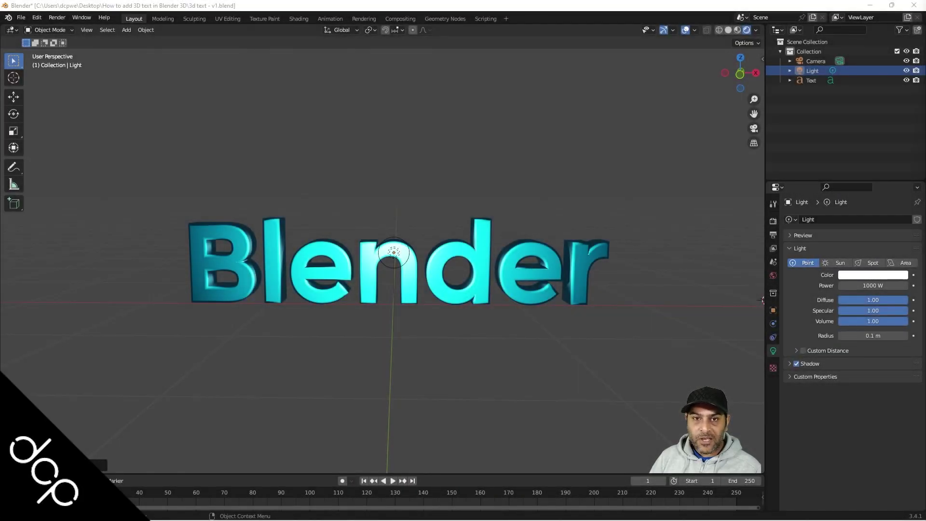
Step: Orbit and zoom around the existing Blender text to inspect it from several angles
middle_drag(416, 125, 380, 133)
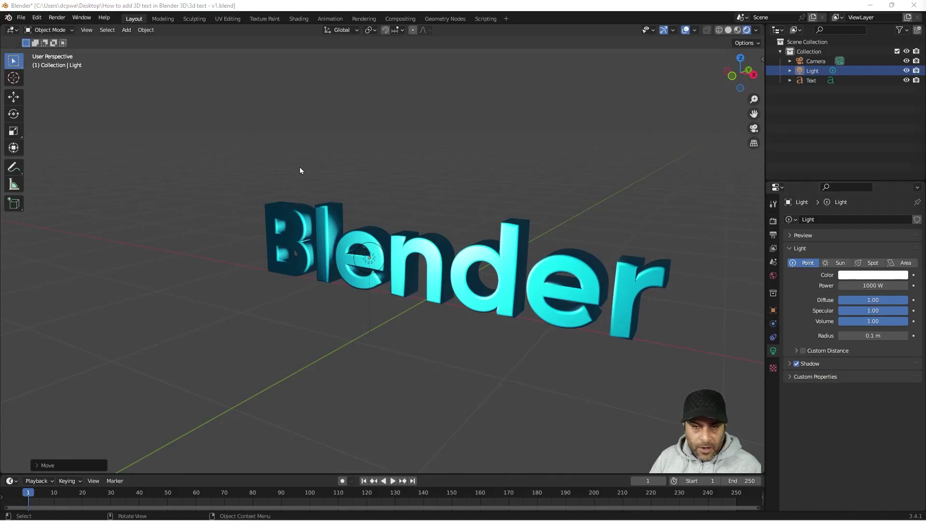
middle_drag(343, 171, 368, 169)
scroll(548, 248, down, 5)
scroll(548, 241, up, 5)
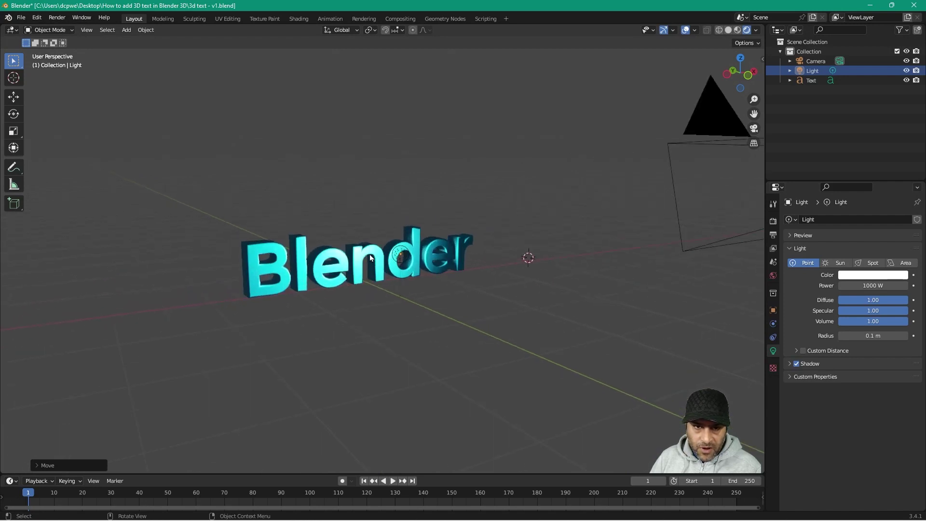
middle_drag(253, 273, 424, 314)
middle_drag(295, 302, 437, 308)
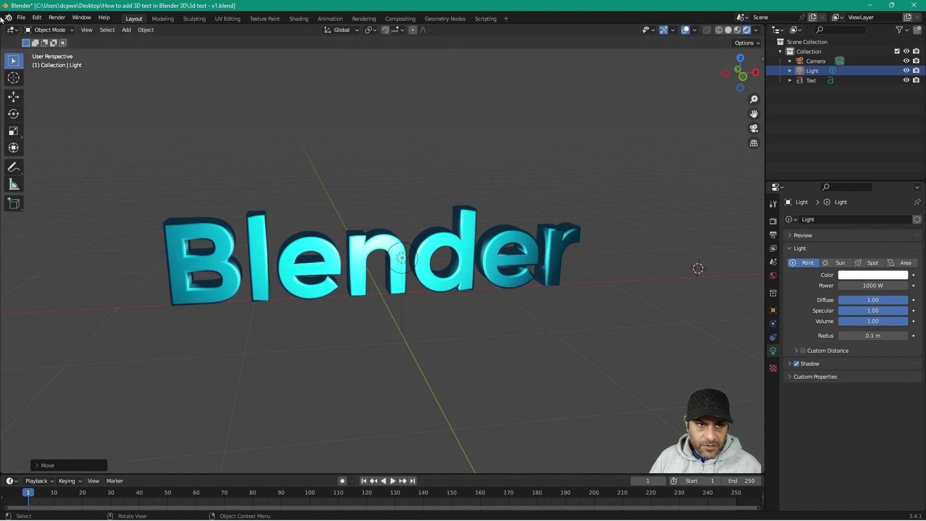
Step: Start a new General scene, discarding unsaved changes to the old file
click(21, 18)
mouse_move(30, 30)
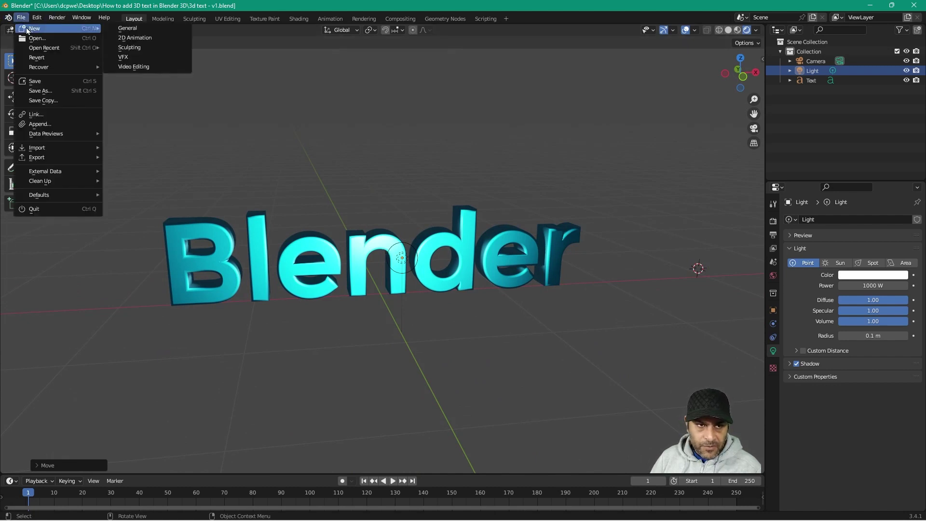
click(122, 30)
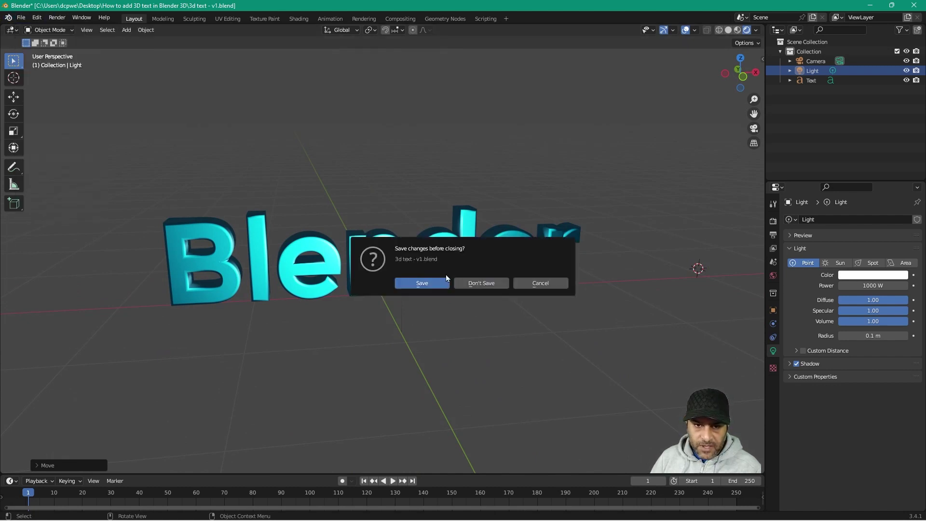
click(481, 282)
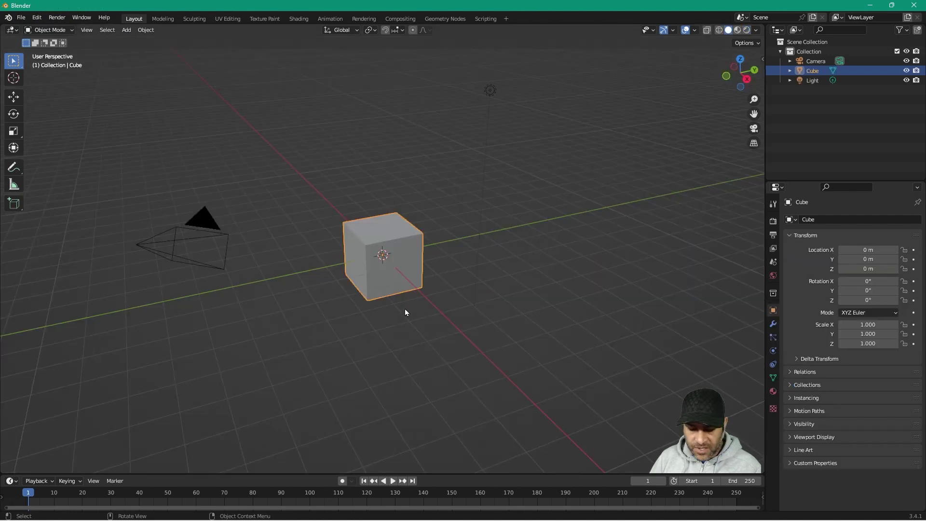
Step: Turn on Screencast Keys from the viewport sidebar, then hide the sidebar
key(n)
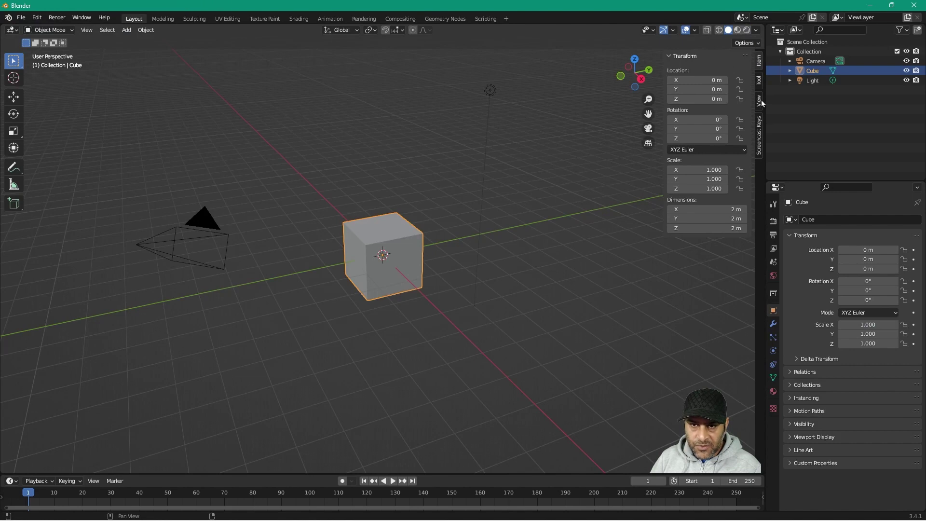
click(759, 131)
click(676, 55)
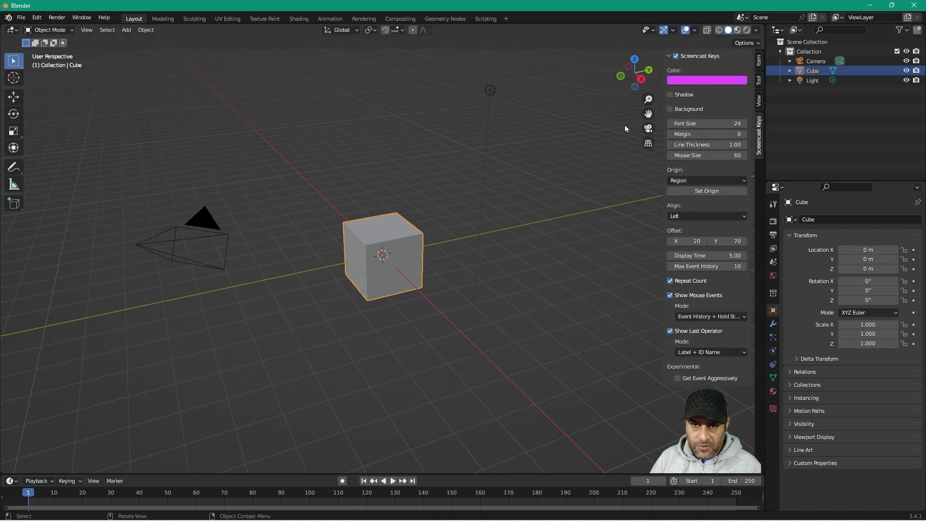
key(n)
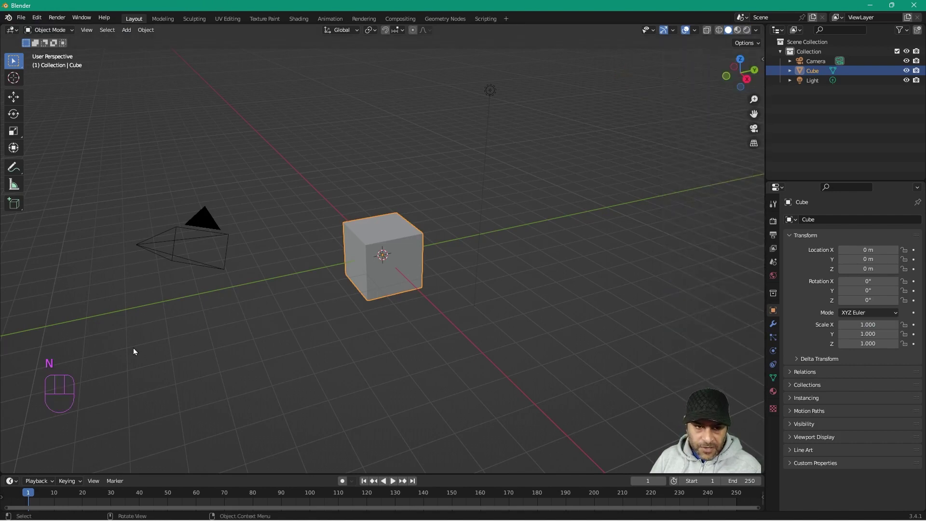
Step: Delete the default cube from the scene
click(396, 245)
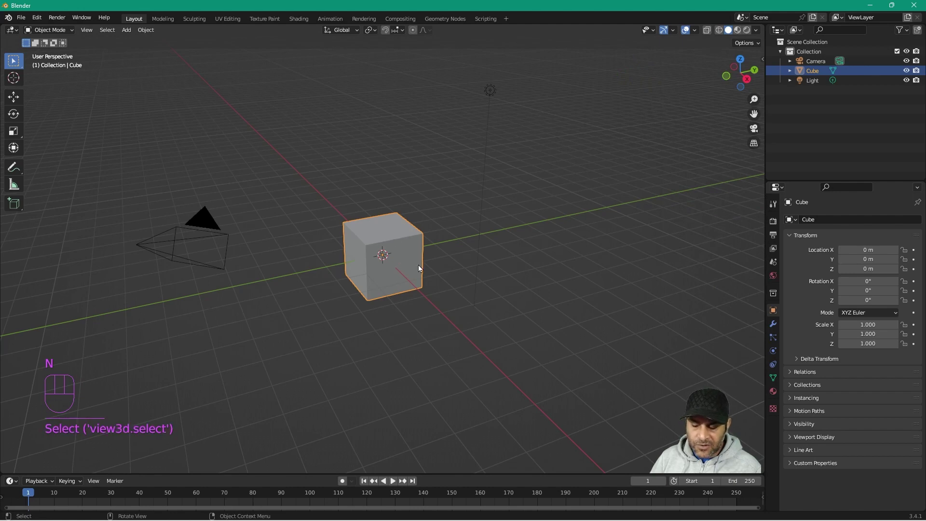
key(Delete)
key(shift)
key(shift+a)
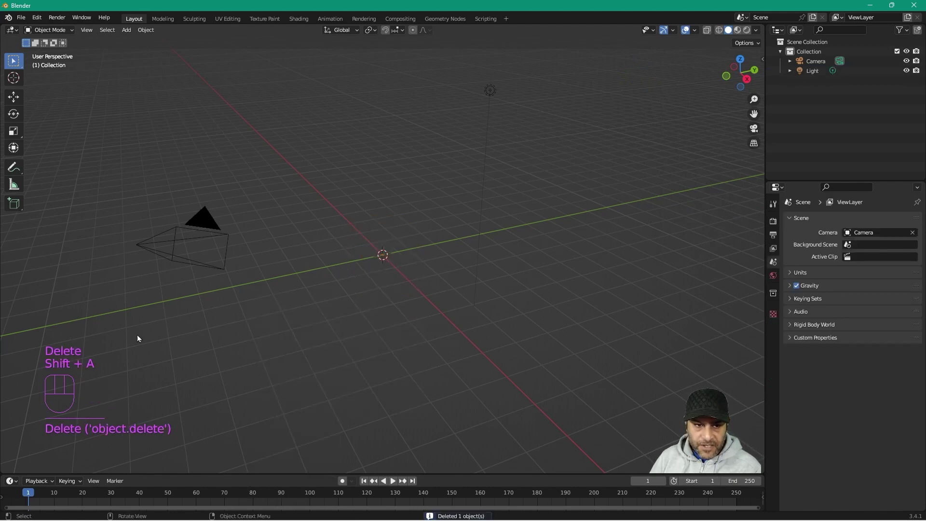
key(shift+a)
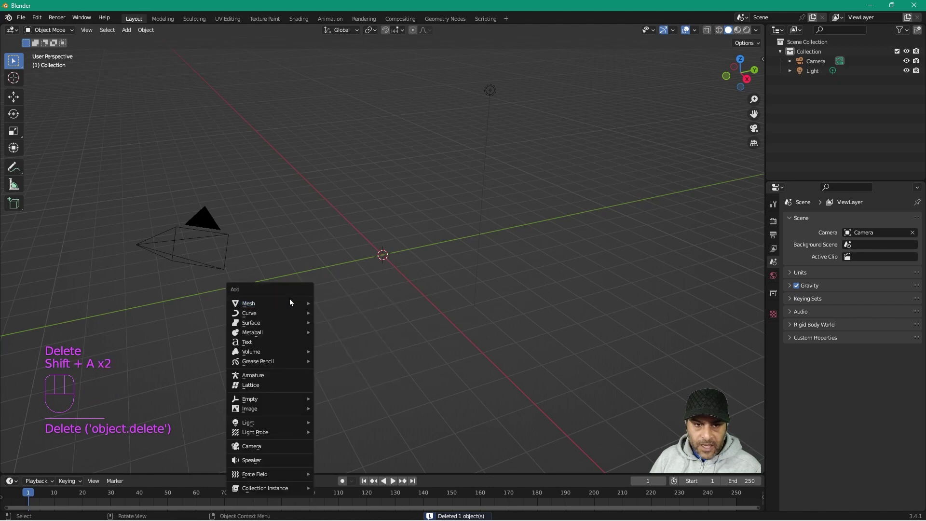
Step: Add a Text object at the origin, switch to top view, and show its Text properties
click(263, 342)
middle_drag(276, 316, 356, 340)
scroll(407, 306, up, 5)
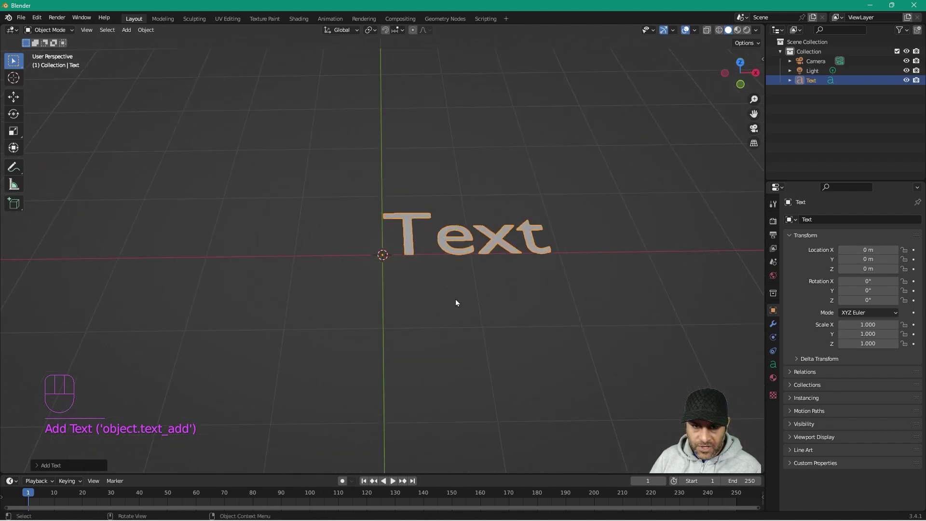
shift+middle_drag(504, 278, 395, 339)
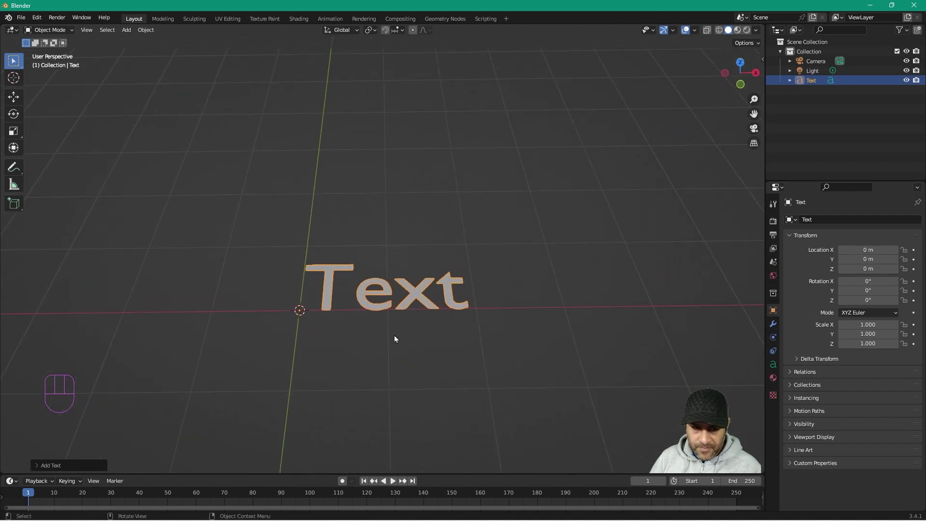
key(KP_7)
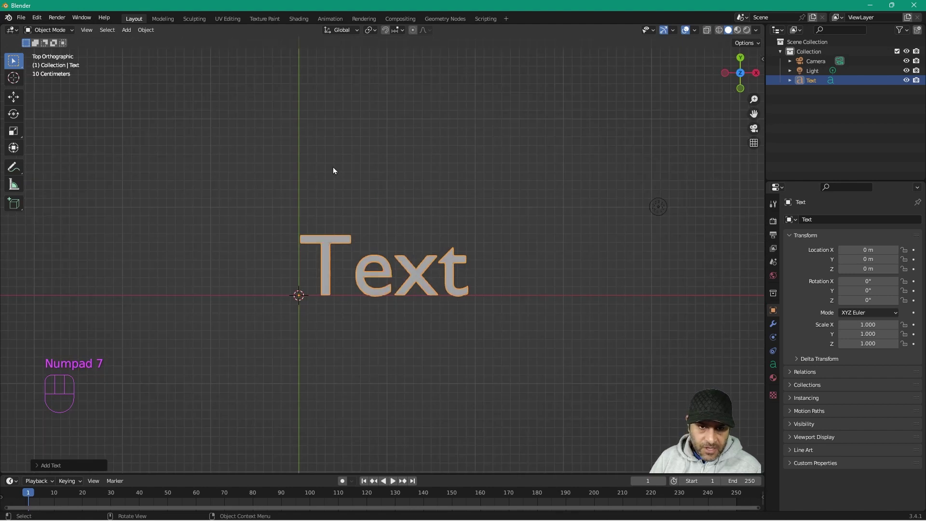
click(417, 277)
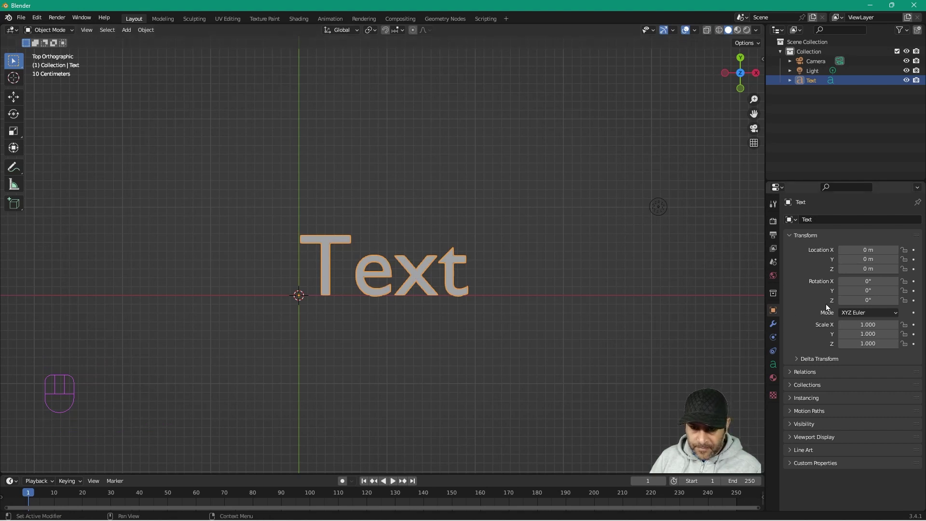
click(773, 364)
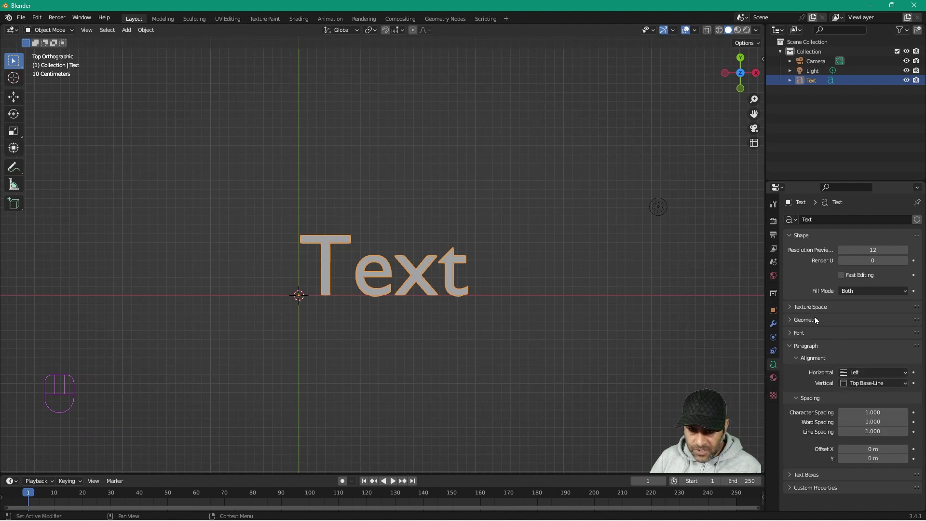
Step: Load Bauhaus 93 Regular from C:\WINDOWS\Fonts as the text's regular font
click(803, 333)
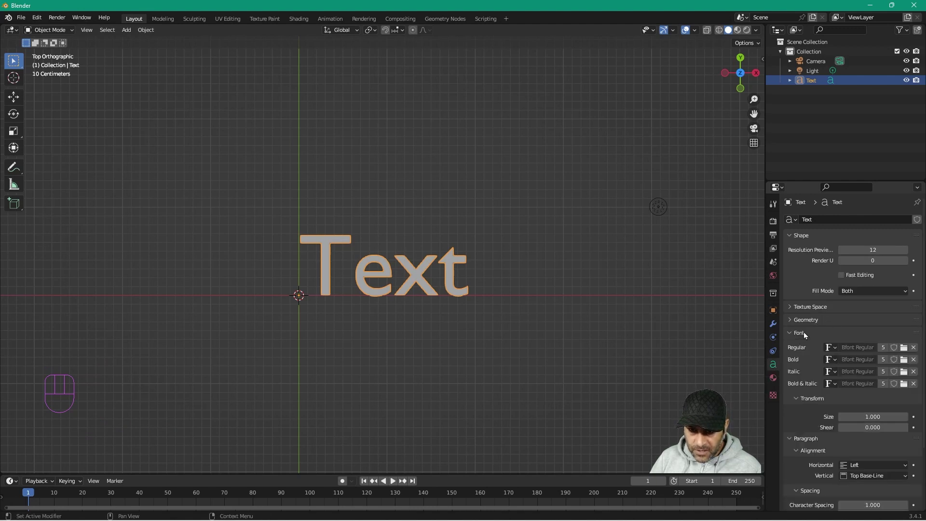
click(905, 349)
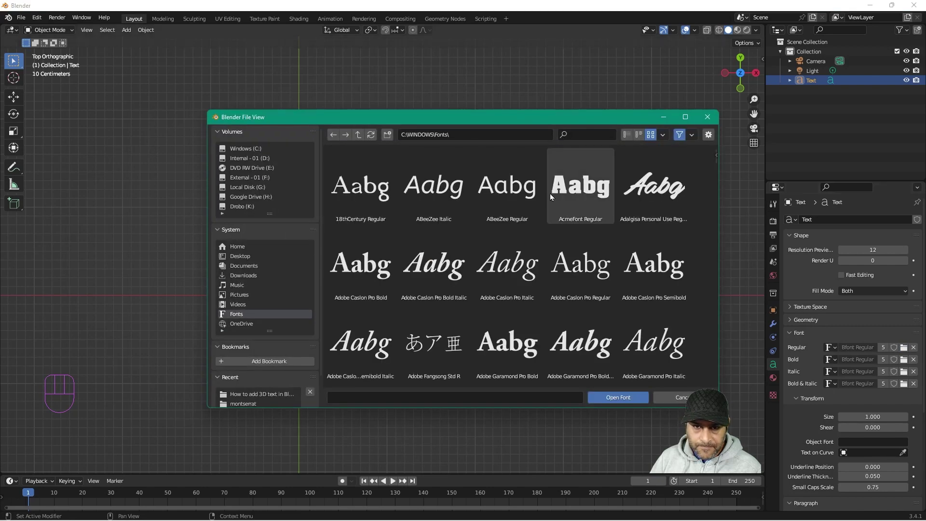
scroll(531, 232, down, 8)
scroll(531, 235, down, 10)
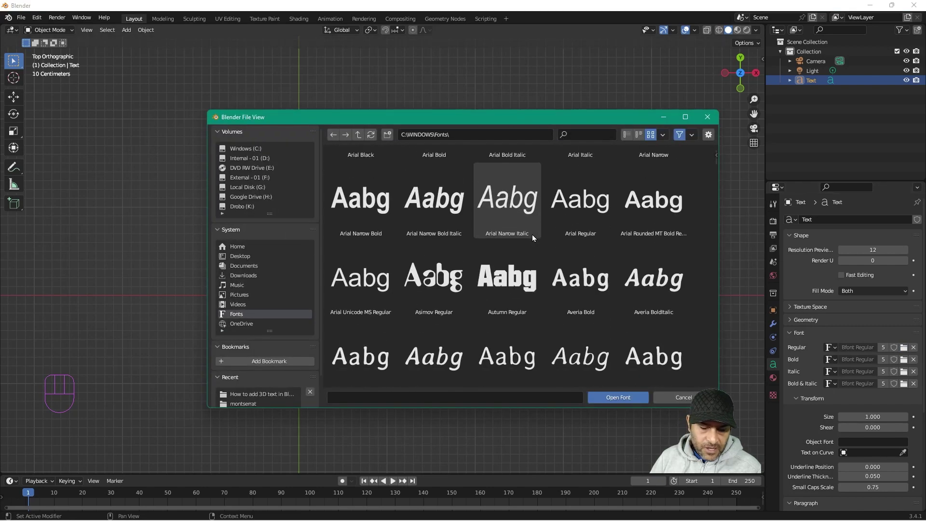
scroll(531, 234, down, 5)
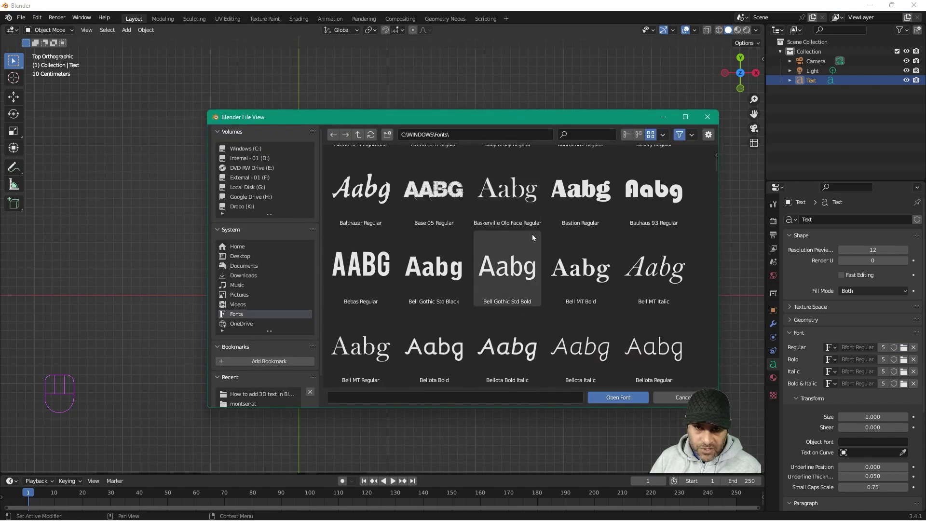
click(648, 193)
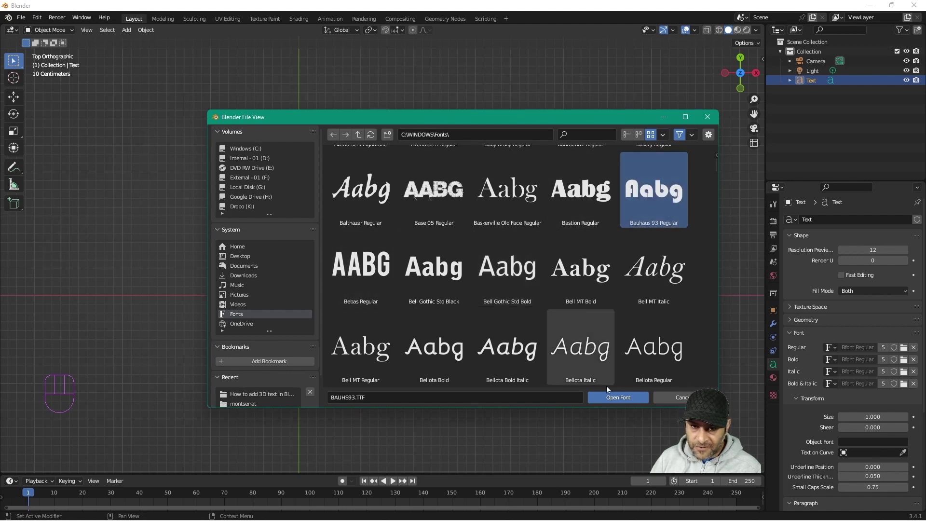
click(630, 398)
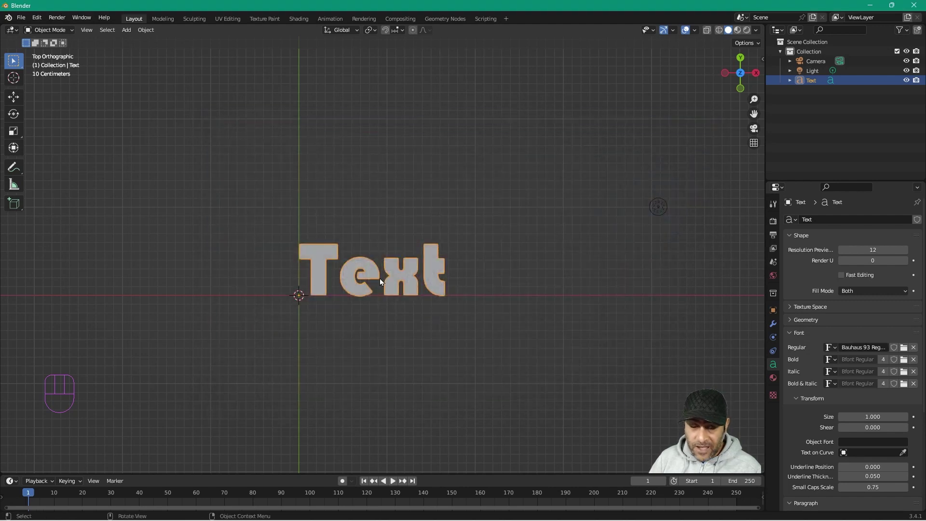
key(alt+Tab)
Step: Download the Montserrat font zip from its 1001 Free Fonts page in Firefox
alt+click(693, 271)
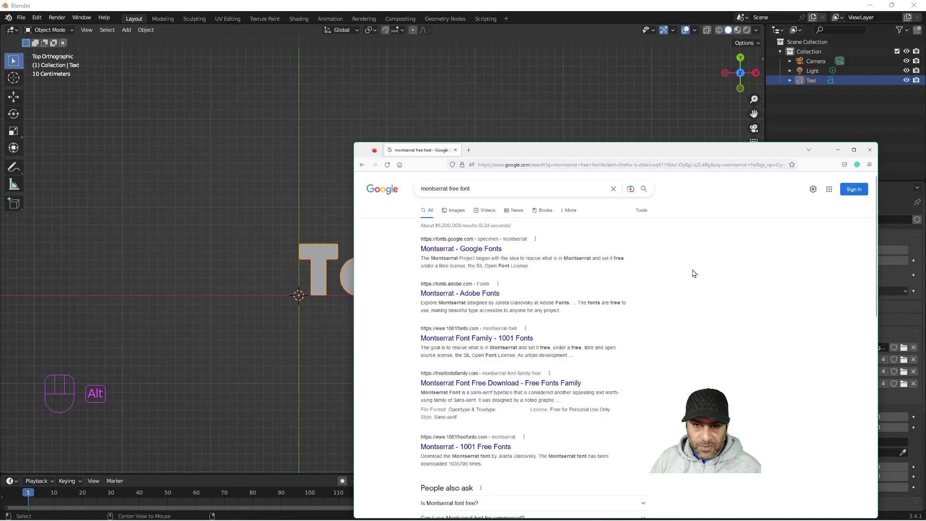
click(370, 64)
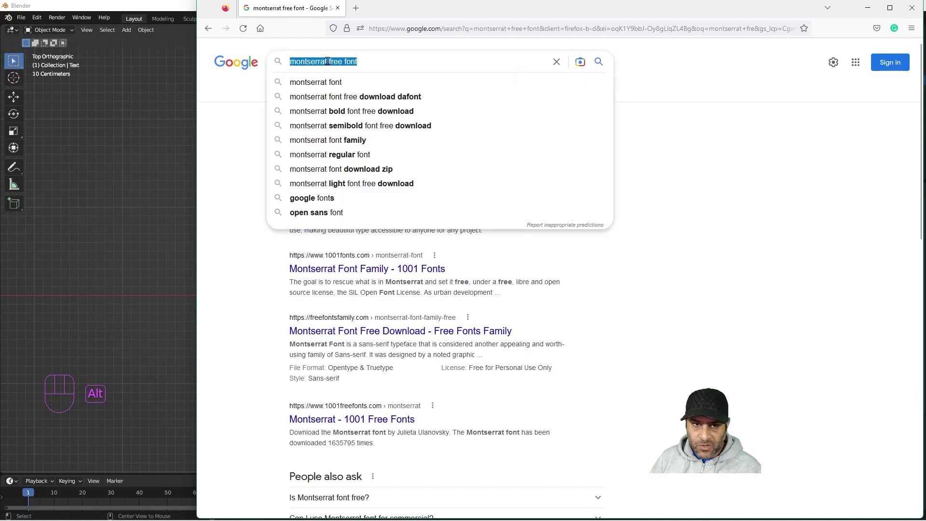
click(251, 227)
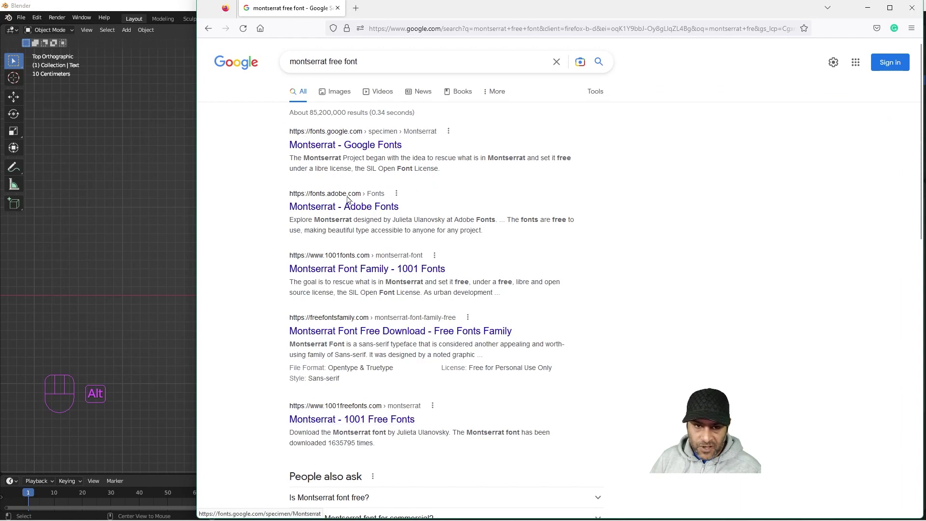
click(357, 424)
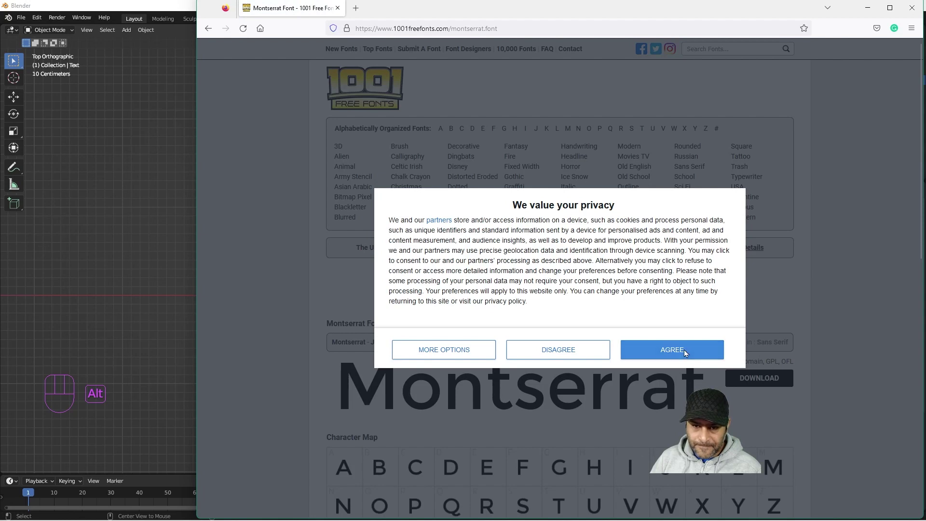
click(686, 349)
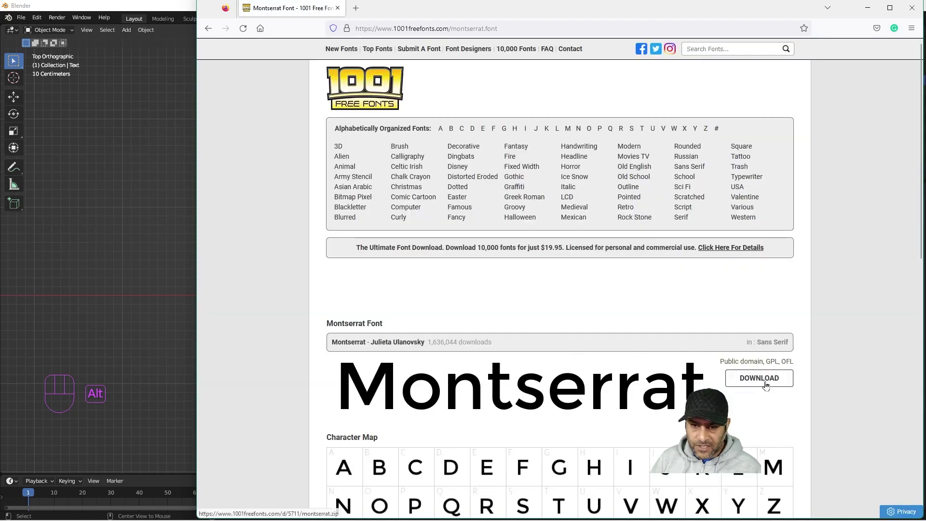
click(765, 384)
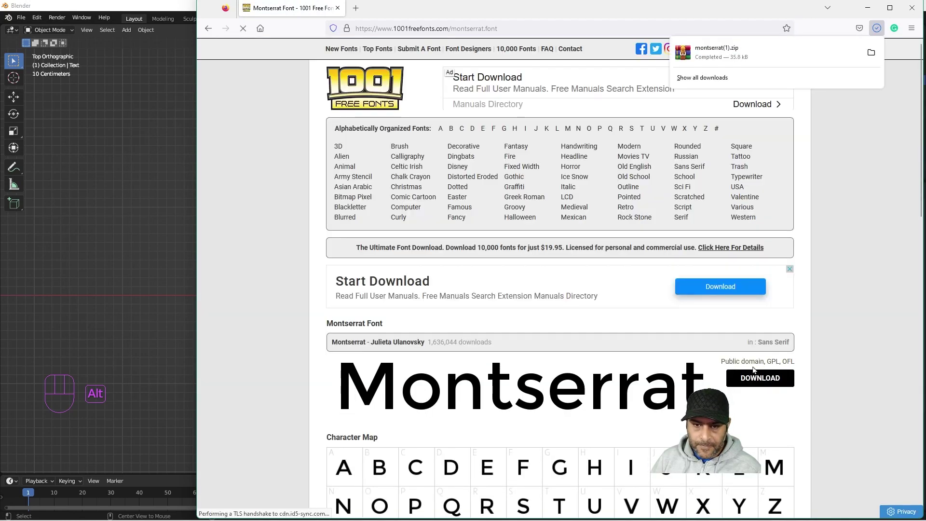
drag(692, 9, 381, 28)
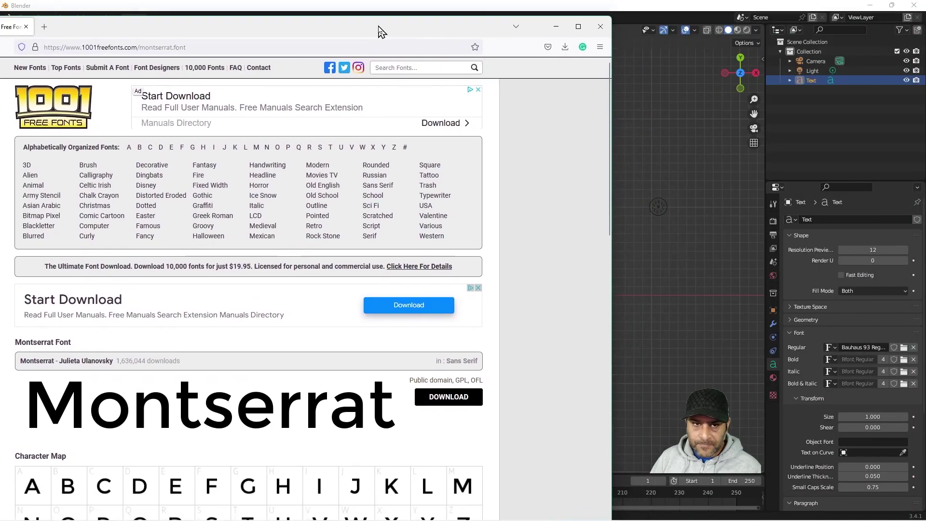
click(869, 5)
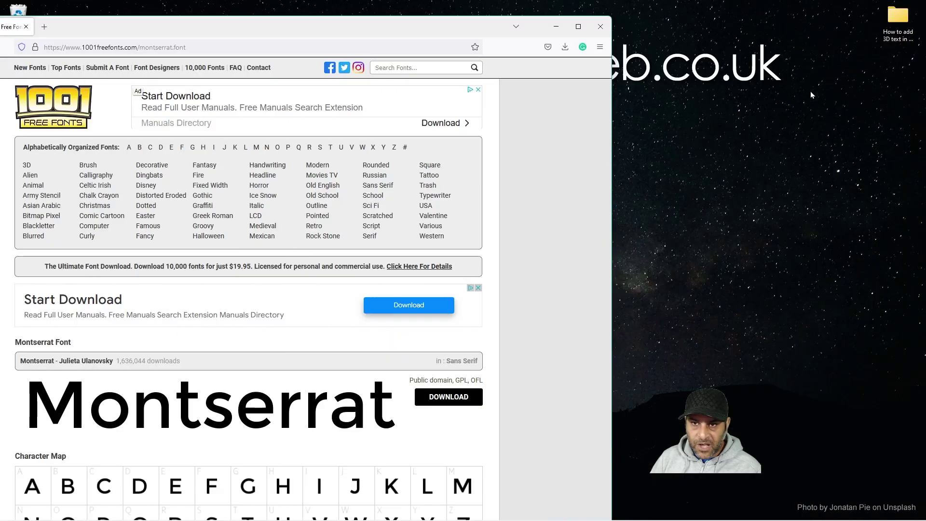
Step: Delete the old montserrat folder from the How to add 3D text in Blender 3D folder
double_click(887, 29)
click(145, 115)
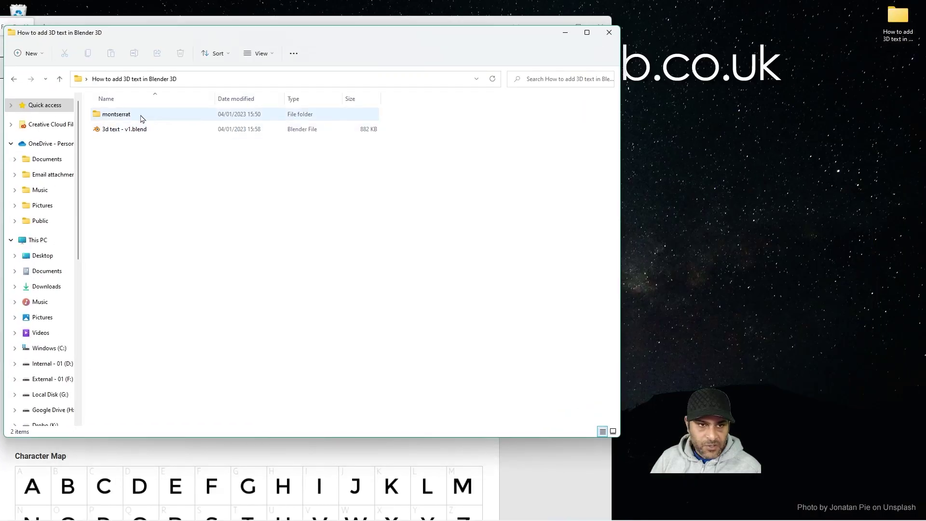
key(Delete)
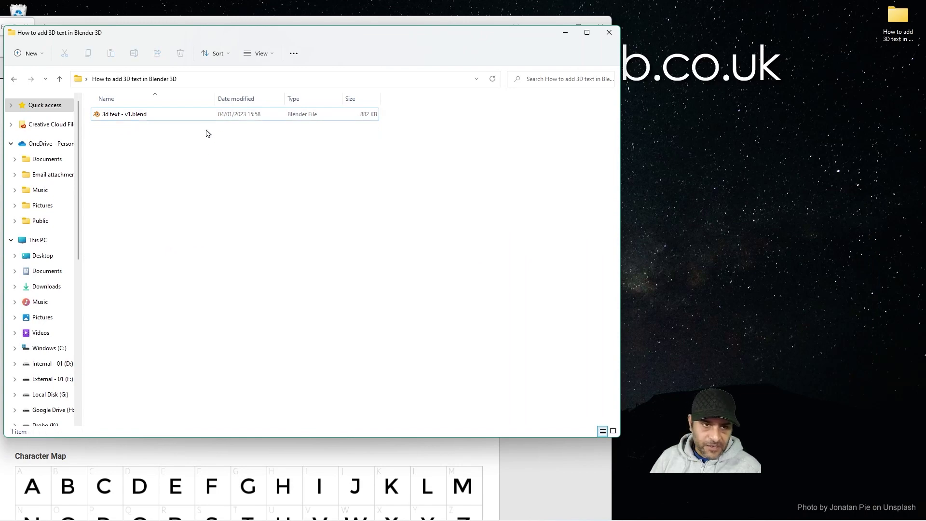
Step: Drop montserrat(1).zip from Firefox downloads into the folder and extract it there
drag(205, 47, 519, 70)
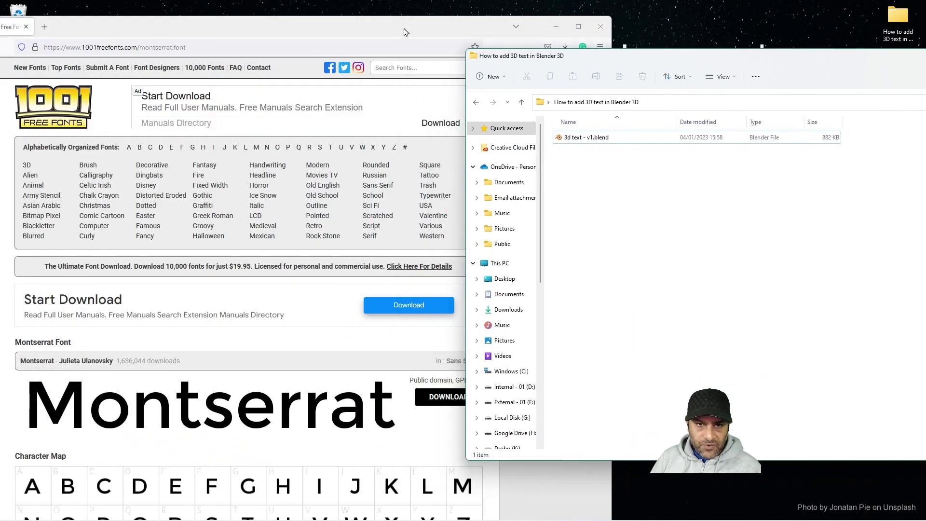
click(407, 36)
click(564, 47)
drag(484, 72, 579, 159)
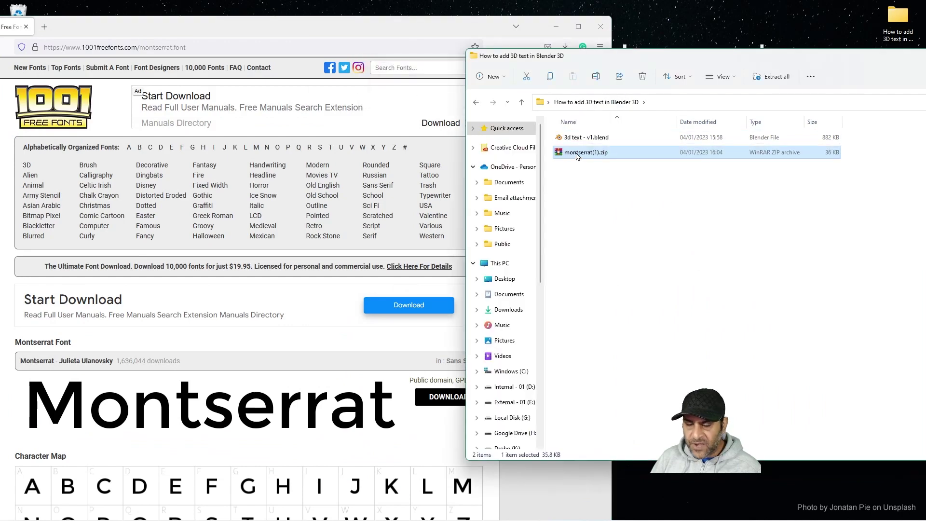
right_click(577, 156)
click(622, 214)
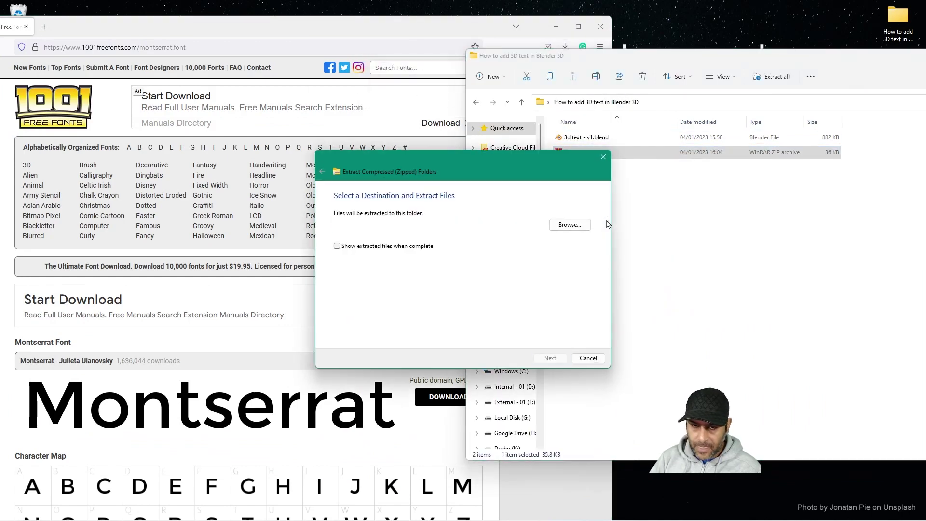
key(Return)
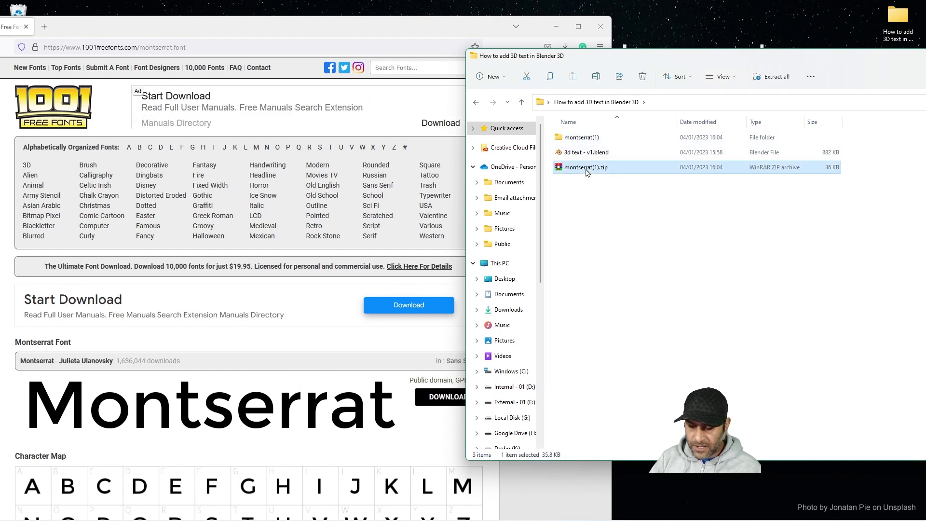
Step: Delete the montserrat(1).zip file and return to Blender
key(Delete)
key(alt+Tab)
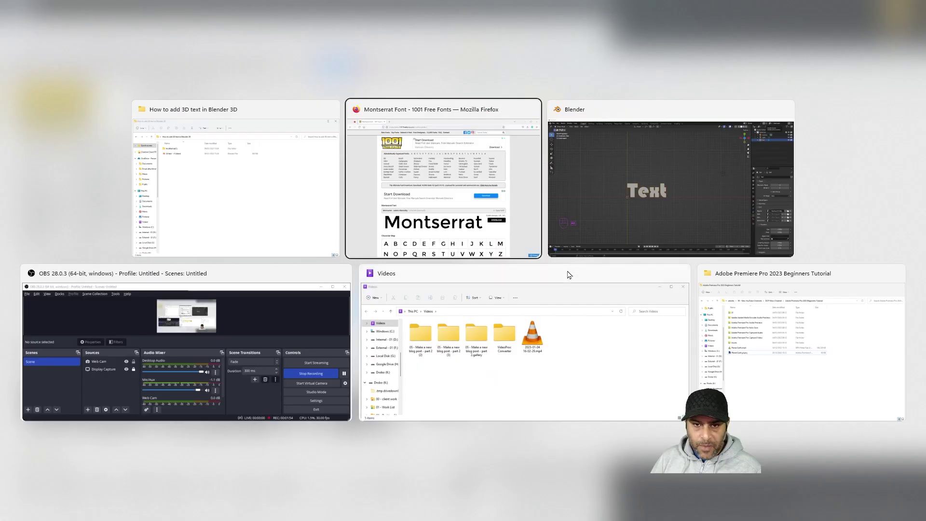
click(623, 194)
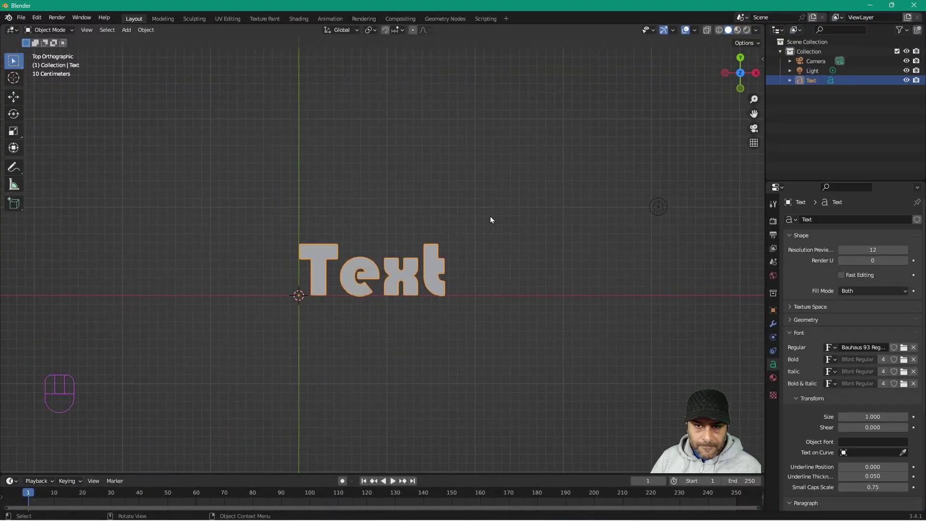
Step: Load Montserrat-Regular.ttf from the montserrat(1) folder as the text's regular font
click(347, 276)
click(904, 348)
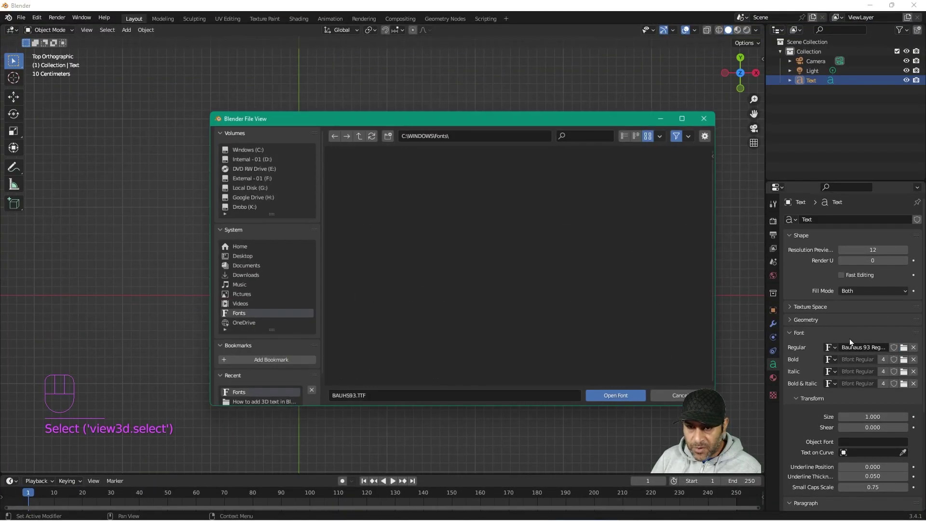
click(241, 255)
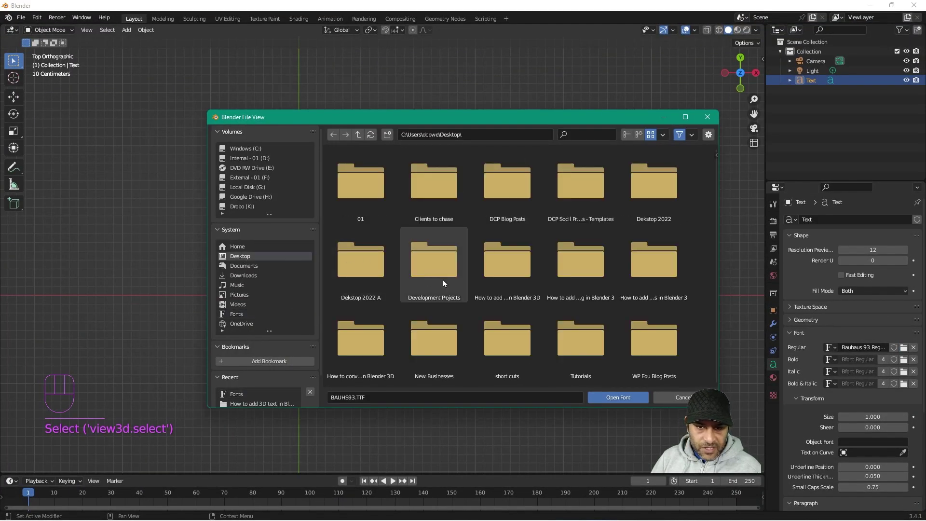
double_click(508, 263)
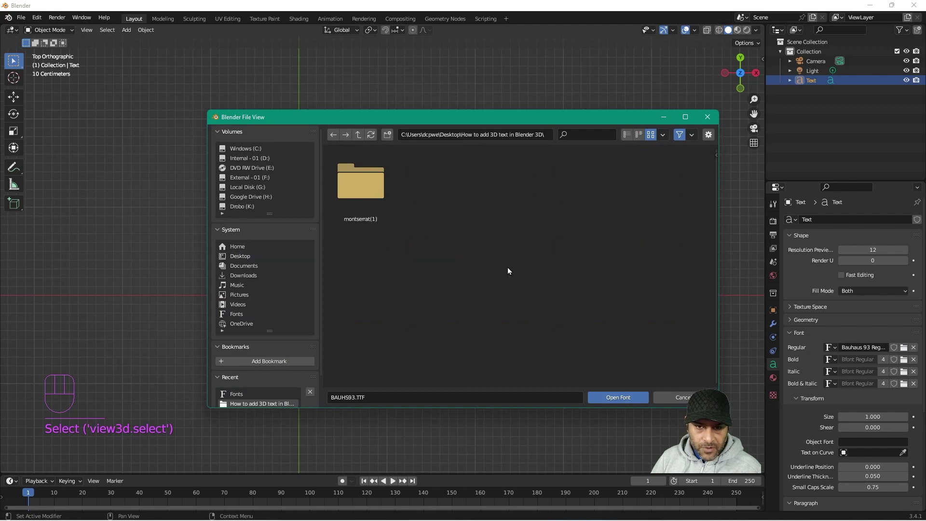
double_click(365, 189)
click(360, 192)
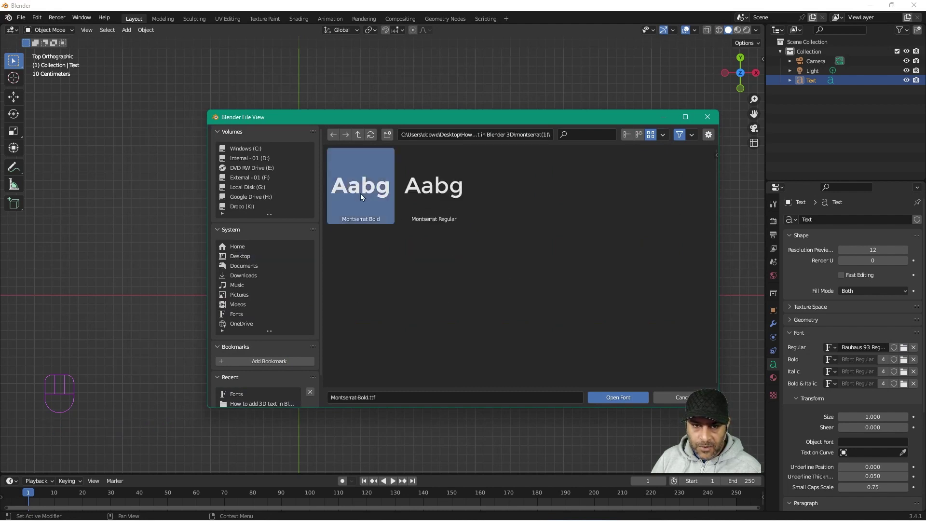
click(420, 196)
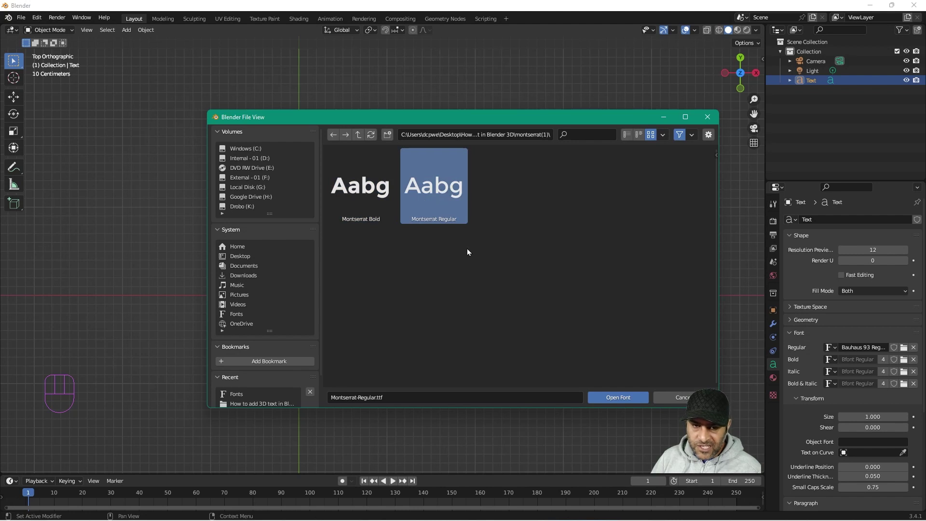
click(622, 398)
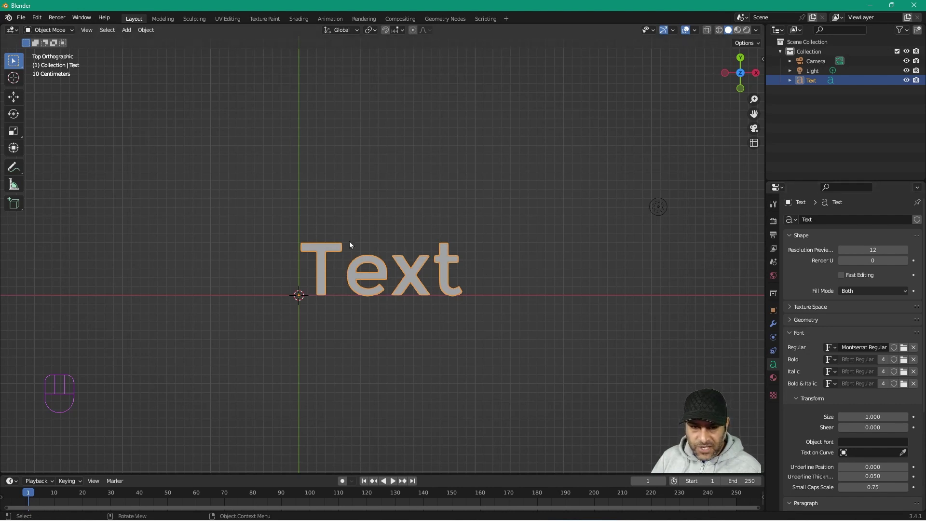
click(362, 280)
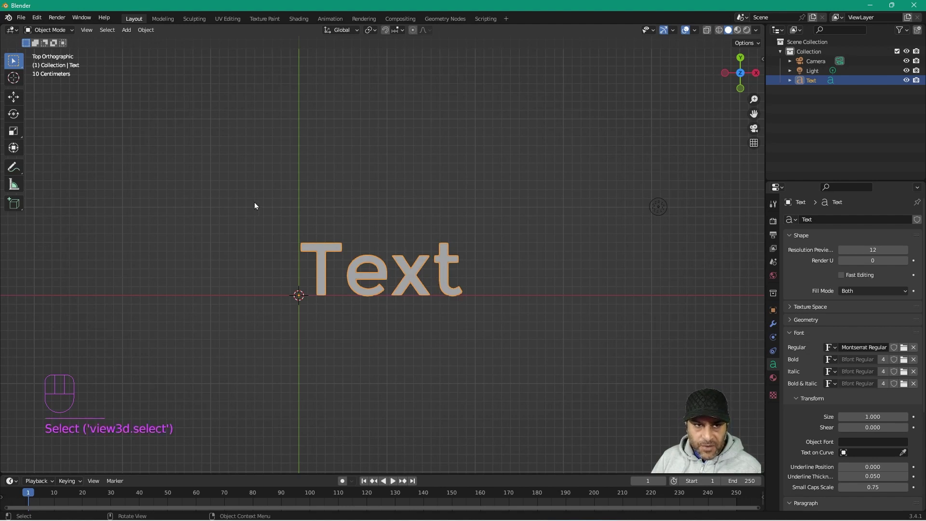
Step: Replace the word 'Text' with 'Blender' in Edit Mode, then return to Object Mode
click(48, 30)
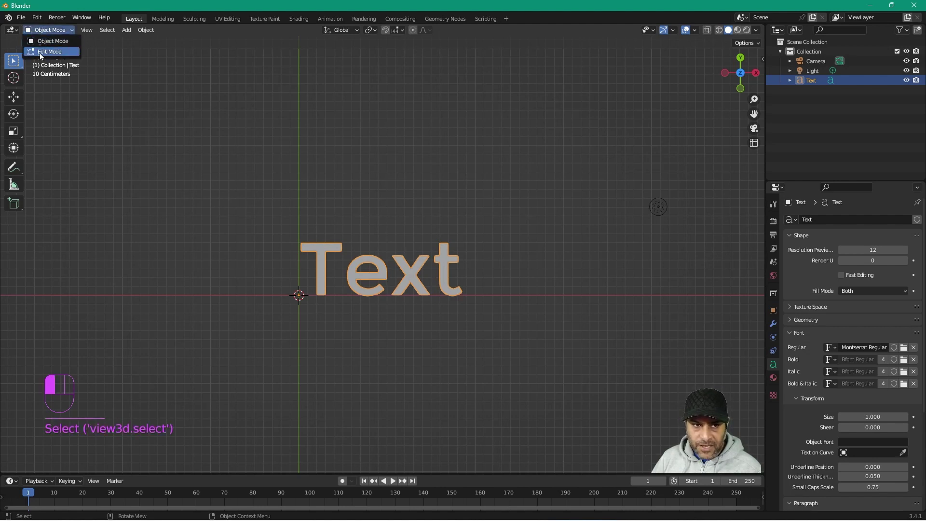
click(377, 264)
key(Tab)
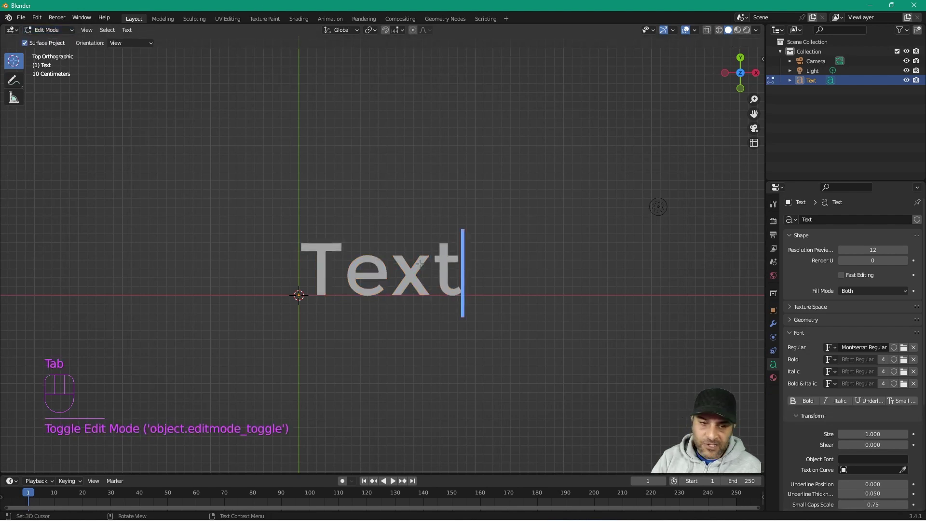
key(BackSpace)
key(BackSpace)
key(BackSpace)
key(BackSpace)
text(Blender)
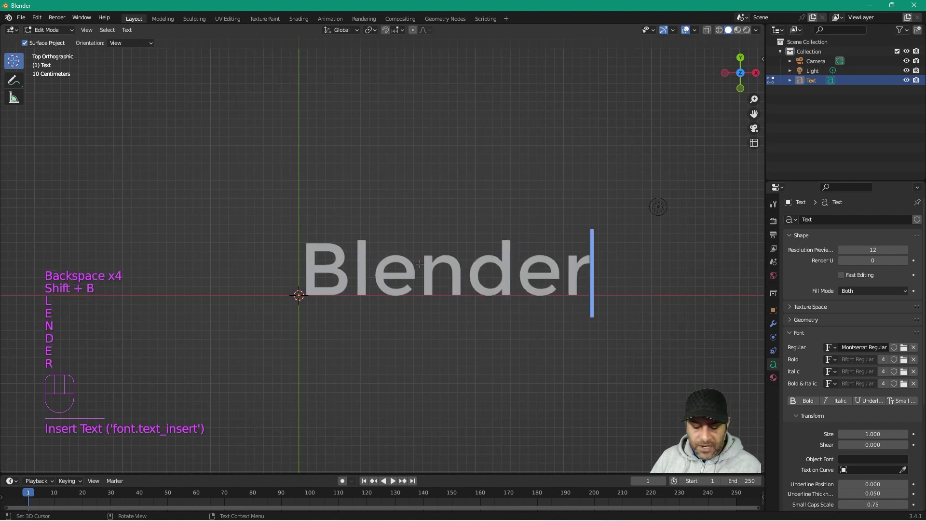
key(Tab)
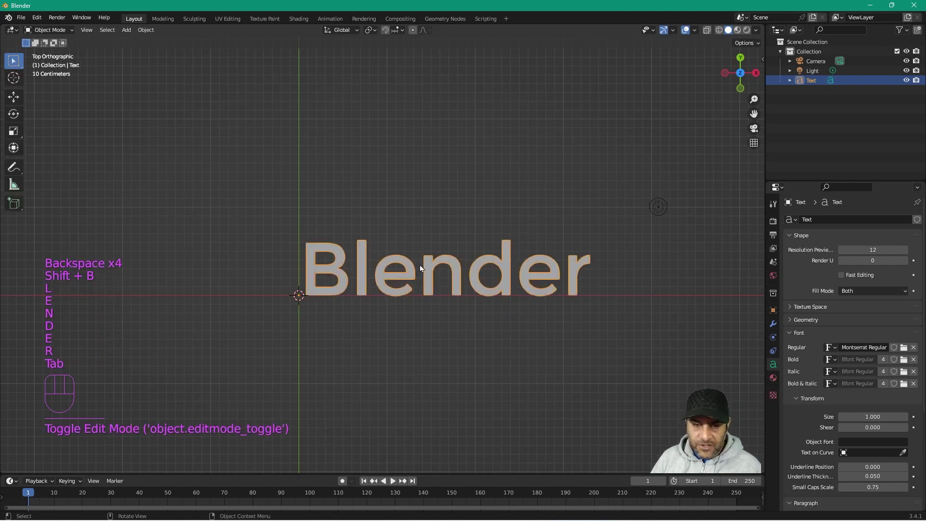
click(479, 269)
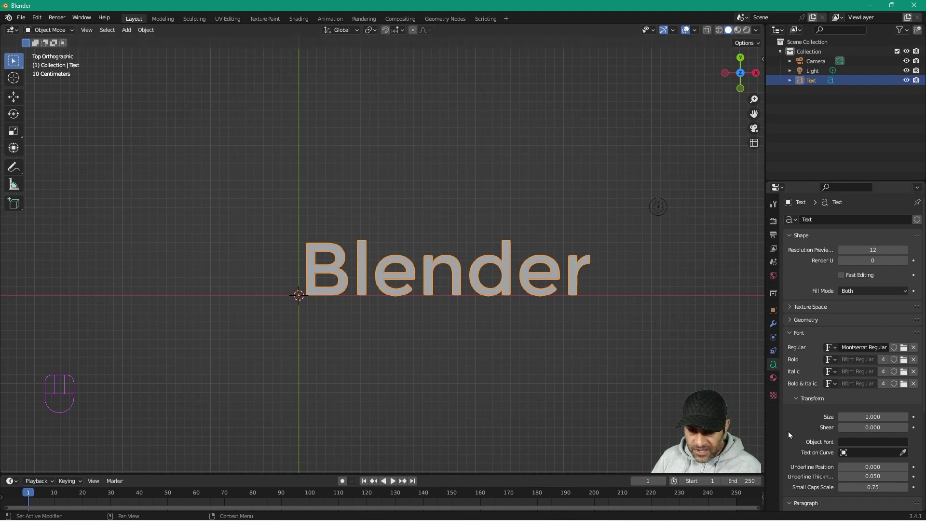
Step: Set the paragraph alignment to Center both horizontally and vertically
scroll(820, 415, down, 5)
scroll(816, 411, down, 2)
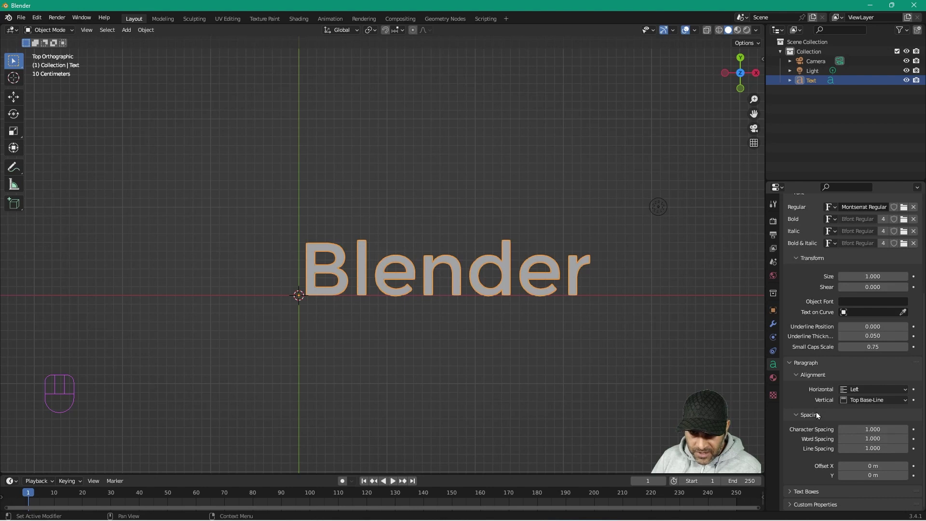
click(847, 390)
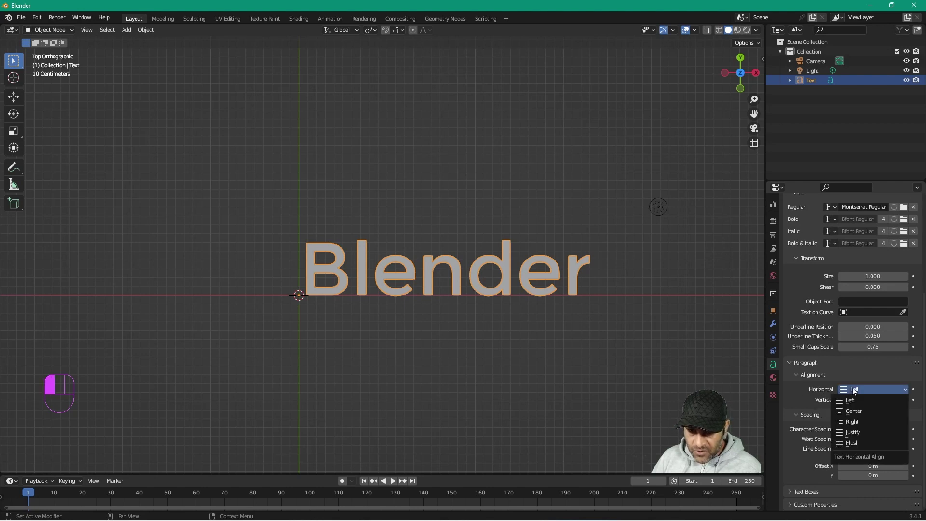
click(854, 413)
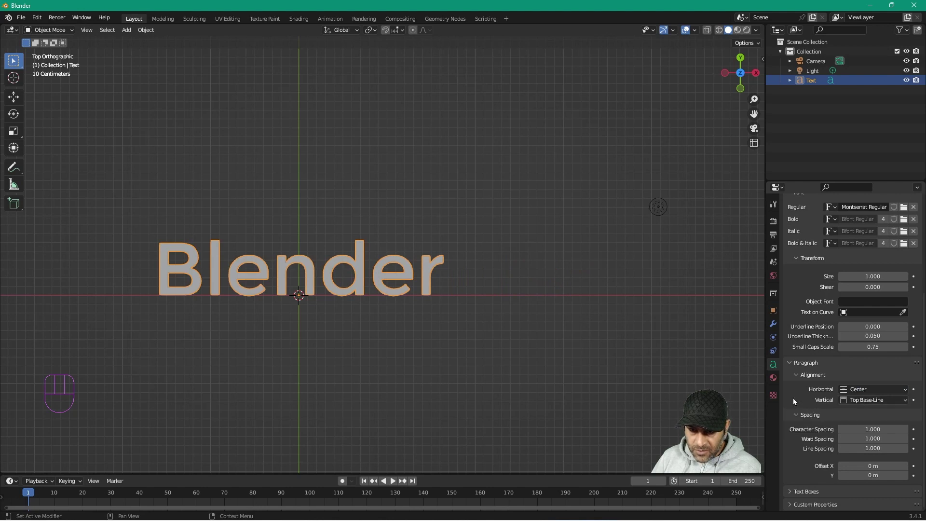
click(867, 401)
click(866, 433)
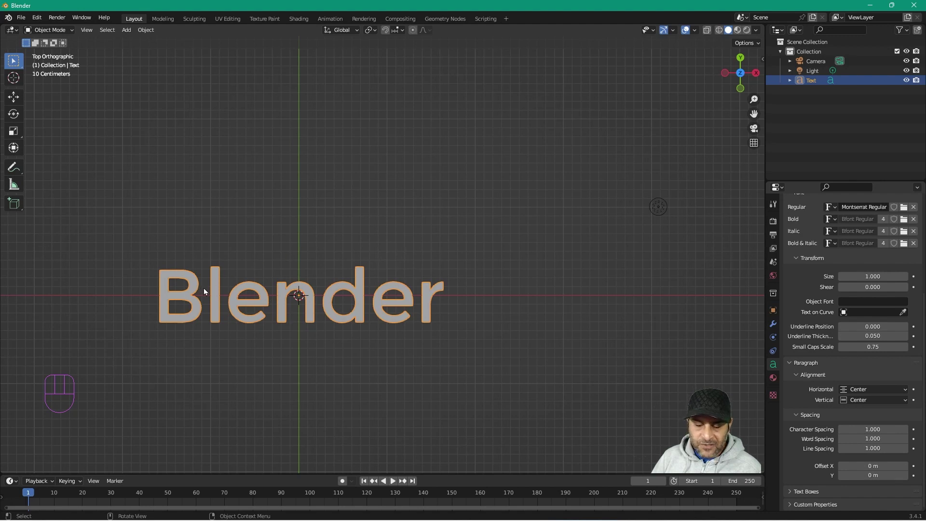
click(774, 310)
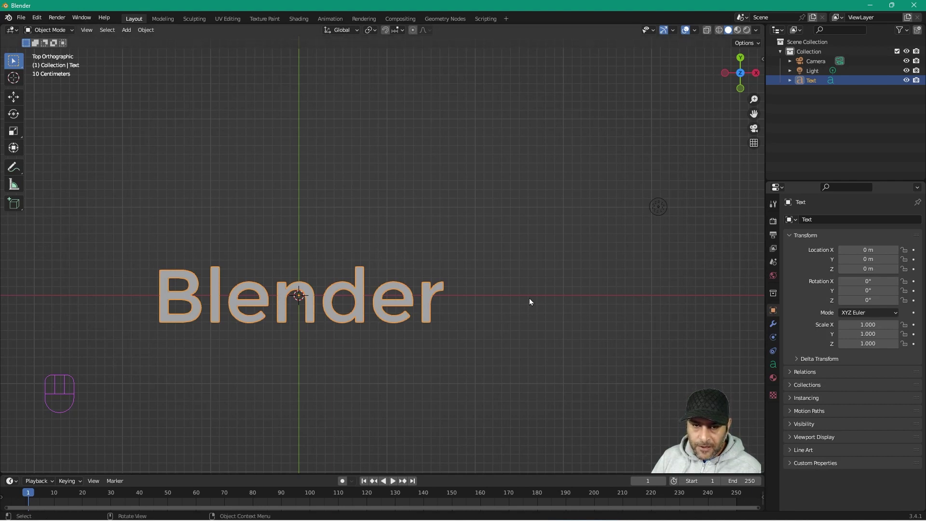
Step: Rotate the text 90° on X so it stands upright, viewed in perspective
click(867, 281)
text(90)
key(Return)
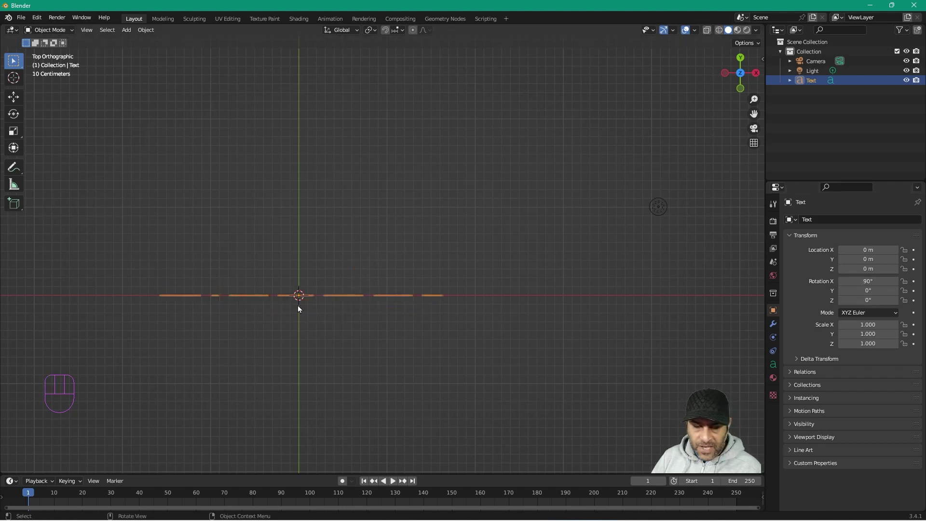
middle_drag(362, 378, 404, 321)
scroll(473, 332, down, 5)
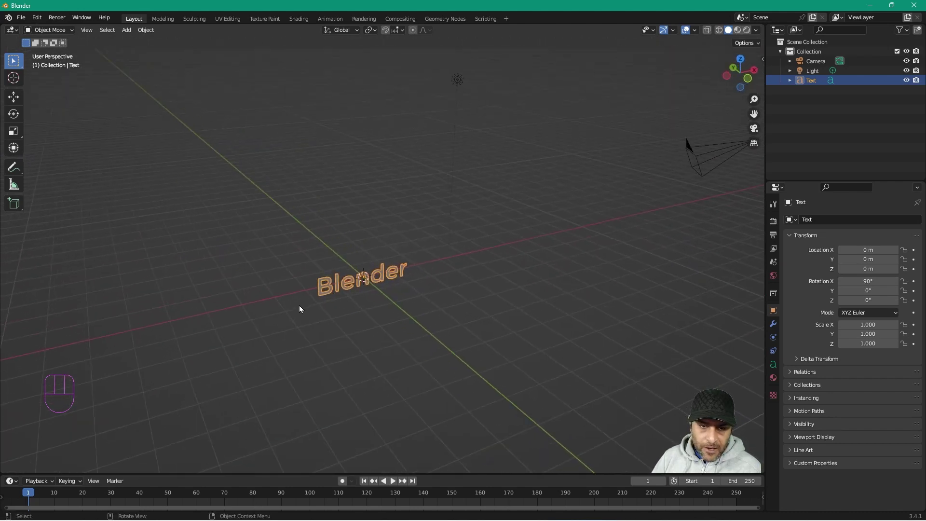
scroll(299, 306, up, 6)
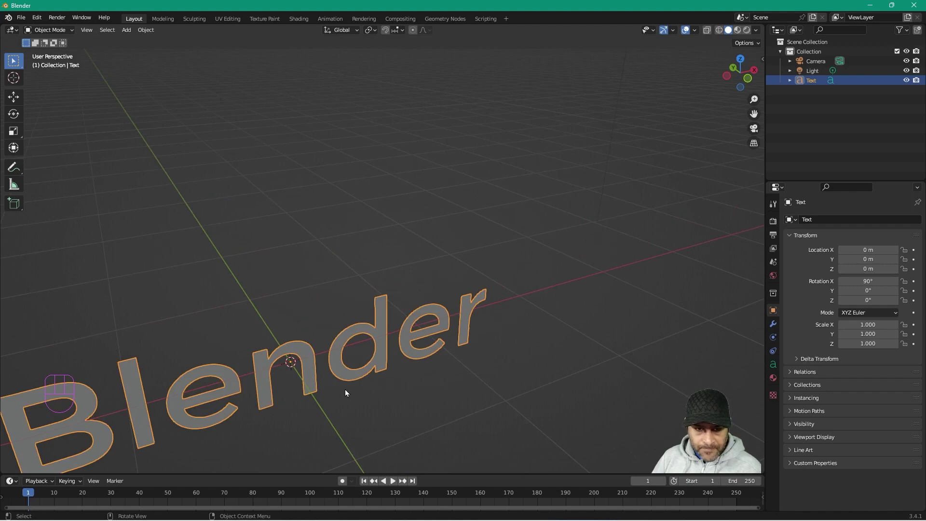
shift+middle_drag(347, 390, 408, 301)
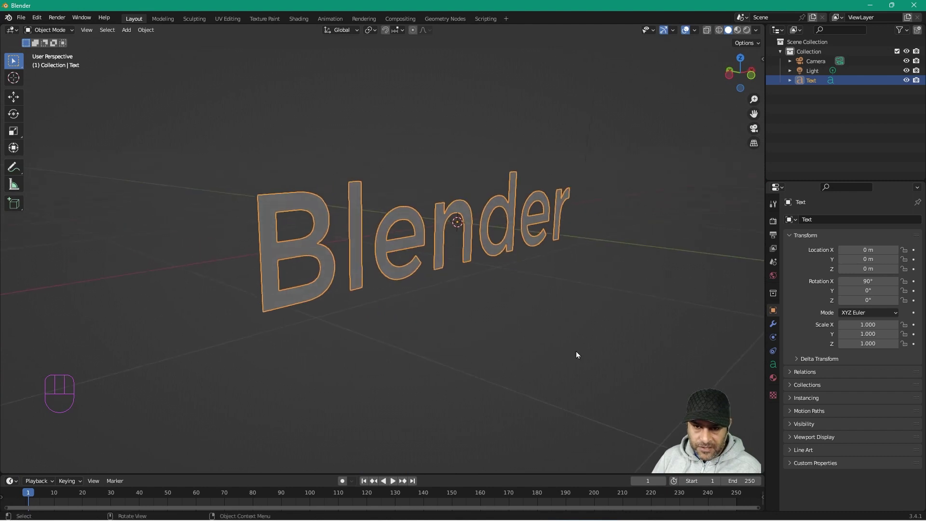
click(772, 365)
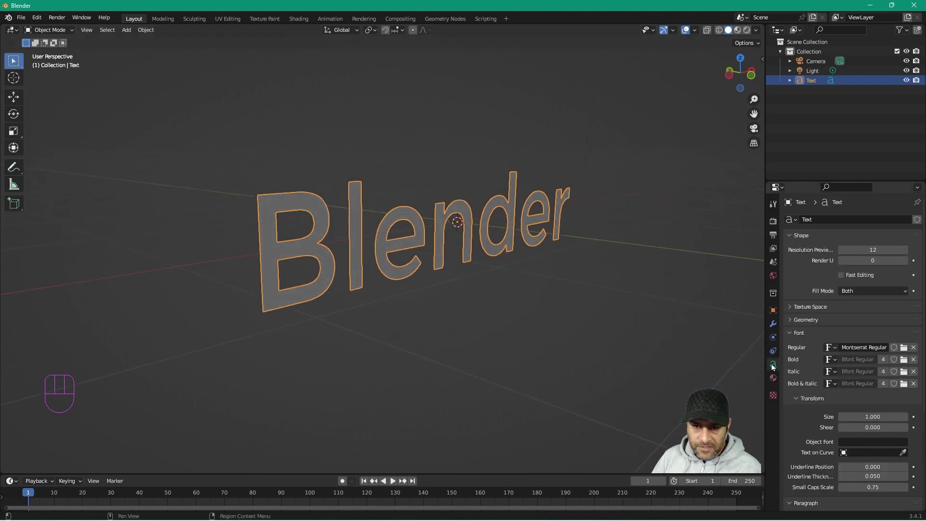
Step: Extrude the text 0.1 m deep and add a 0.02 m round bevel, orbiting to check the depth
click(816, 319)
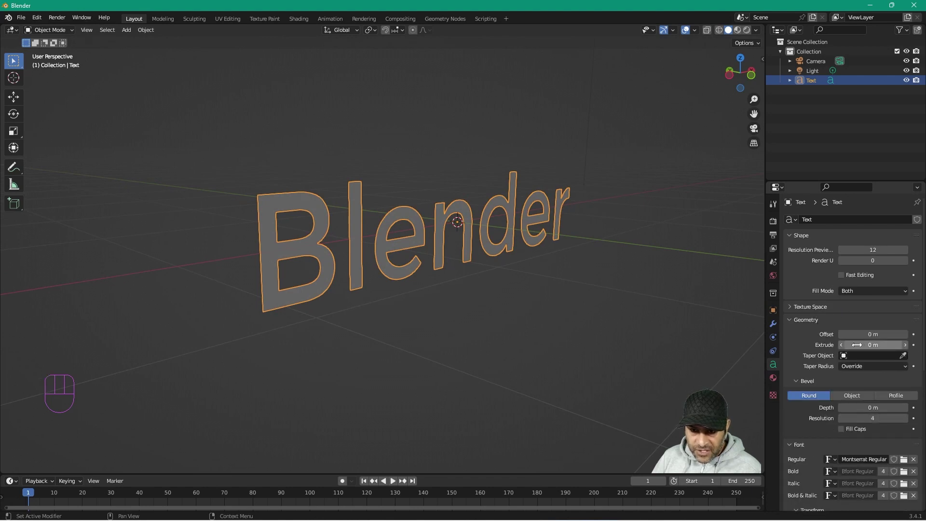
drag(857, 345, 904, 346)
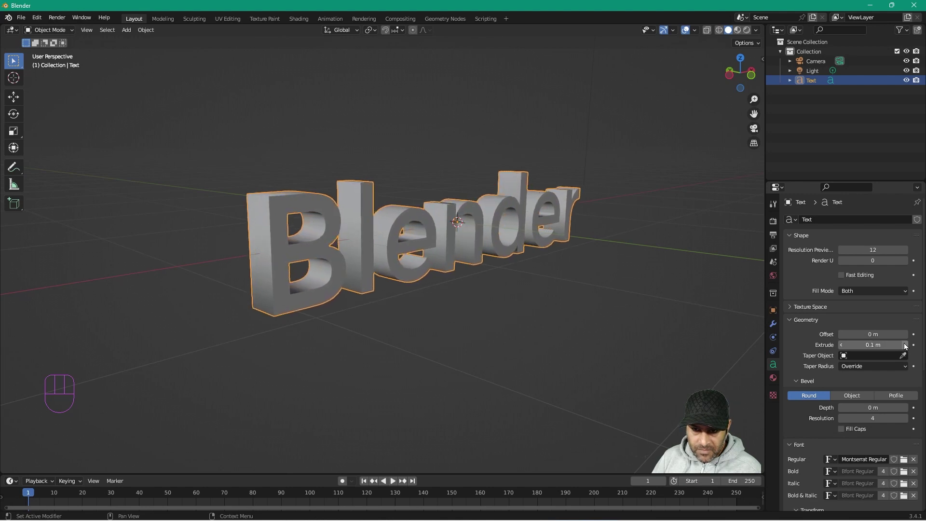
middle_drag(367, 303, 436, 327)
middle_drag(487, 345, 456, 333)
scroll(452, 330, up, 6)
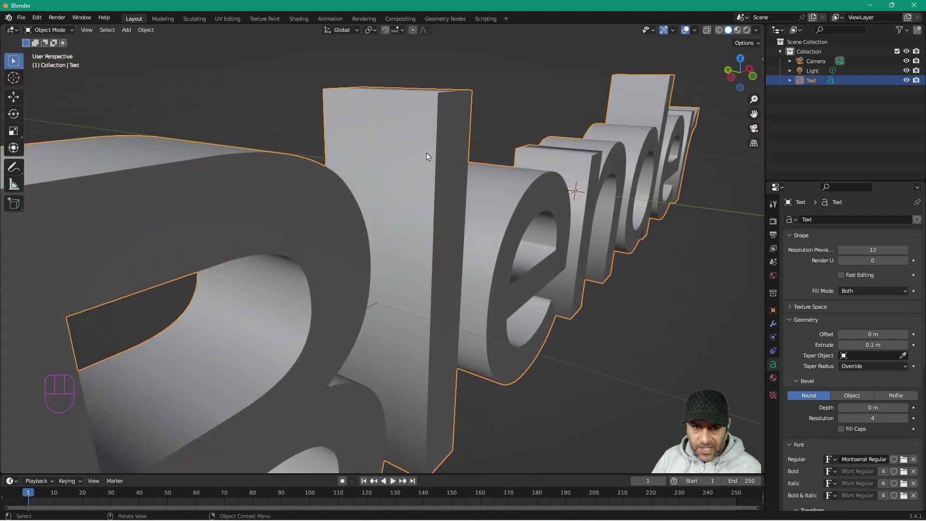
middle_drag(498, 228, 520, 301)
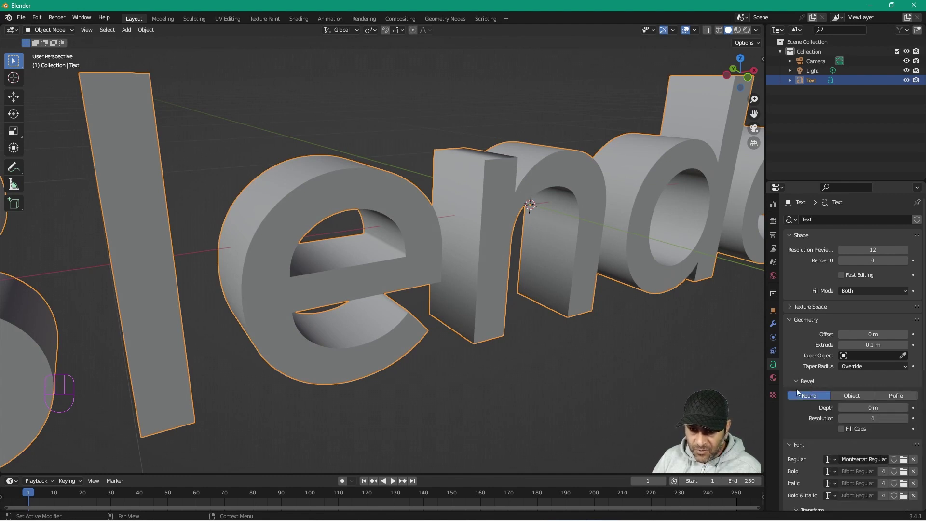
click(906, 408)
click(906, 407)
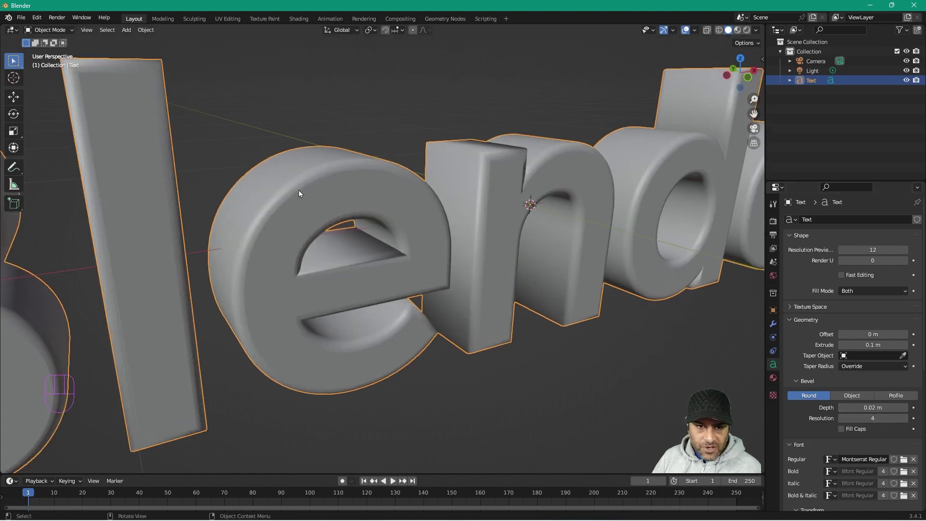
Step: Orbit and zoom out to inspect the 0.02 m beveled lettering, then view the word from the front
middle_drag(529, 272, 346, 94)
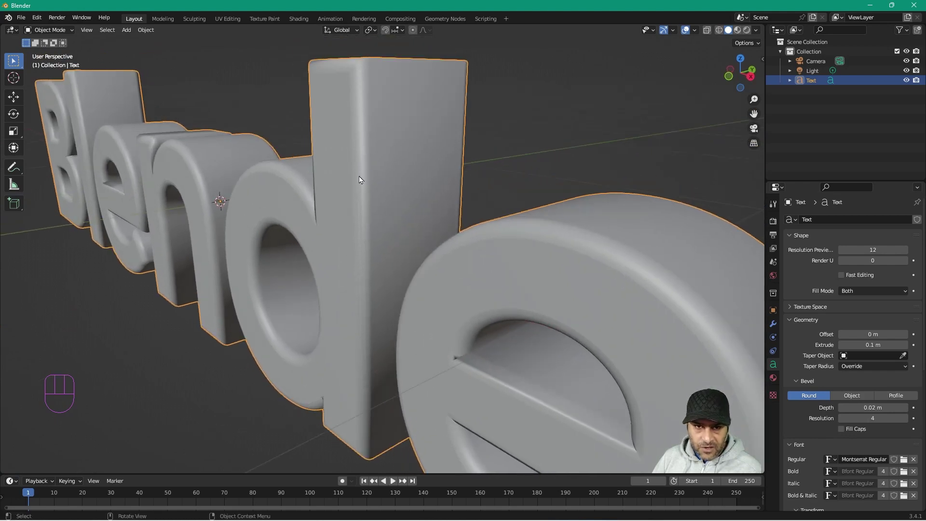
scroll(169, 232, down, 8)
middle_drag(250, 308, 310, 323)
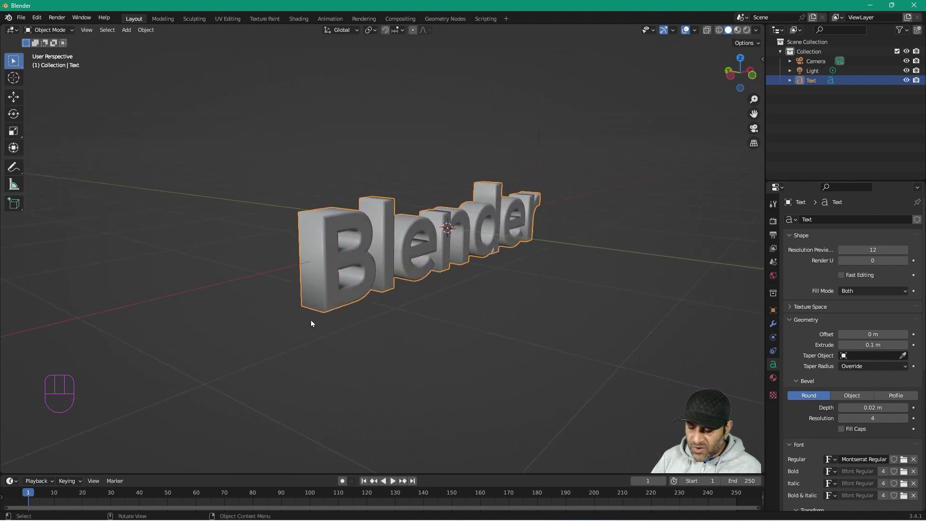
key(KP_1)
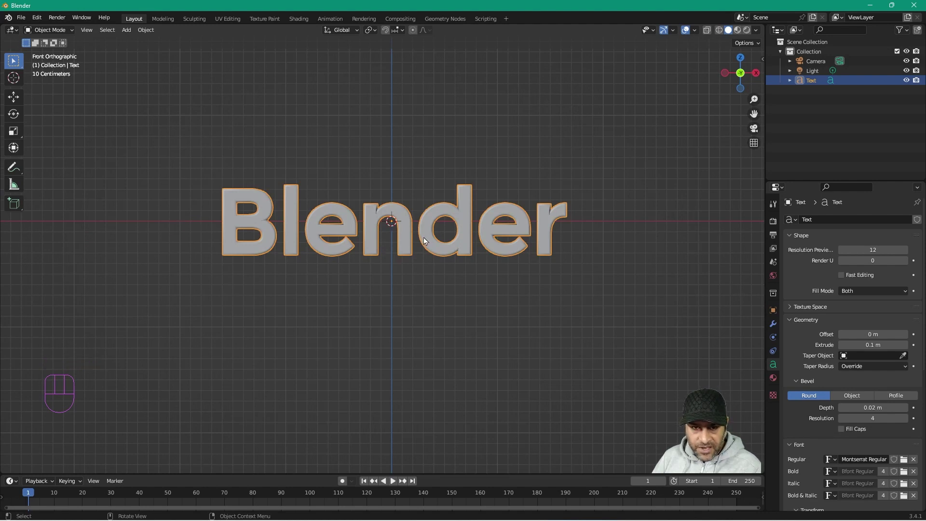
Step: Raise the text about 0.33 m along Z onto the axis line, recentre the view, and render a test image
key(g)
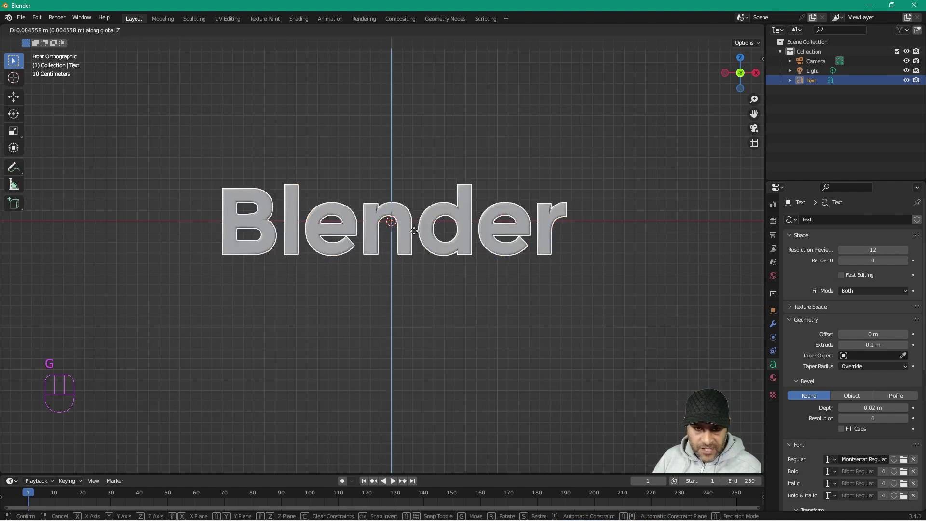
key(z)
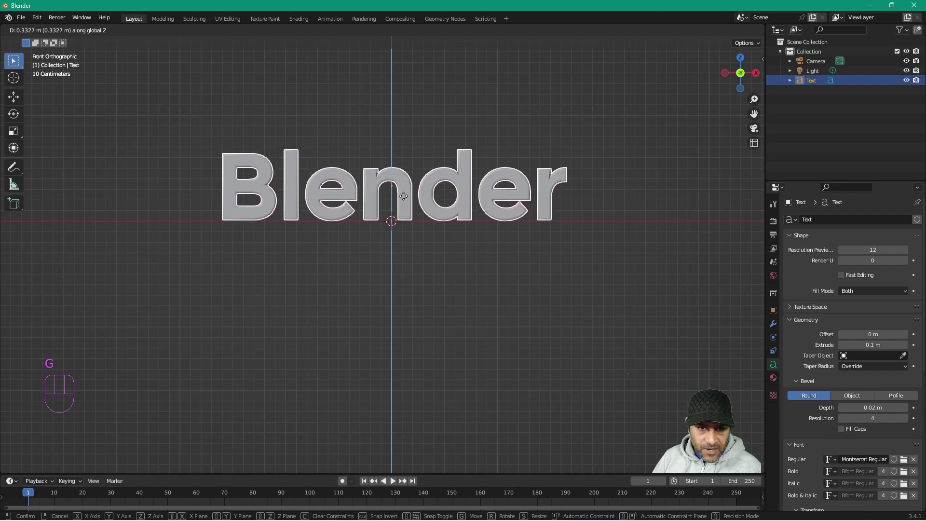
click(402, 193)
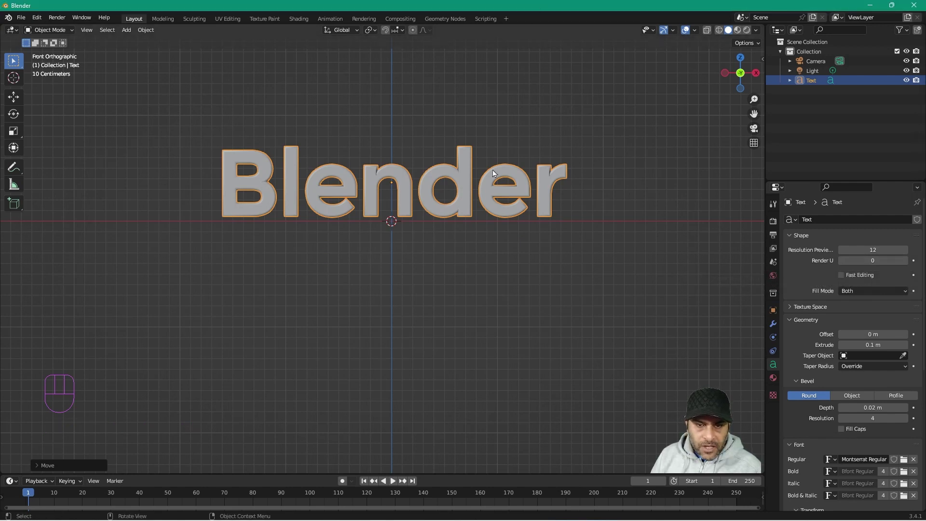
shift+middle_drag(537, 275, 558, 321)
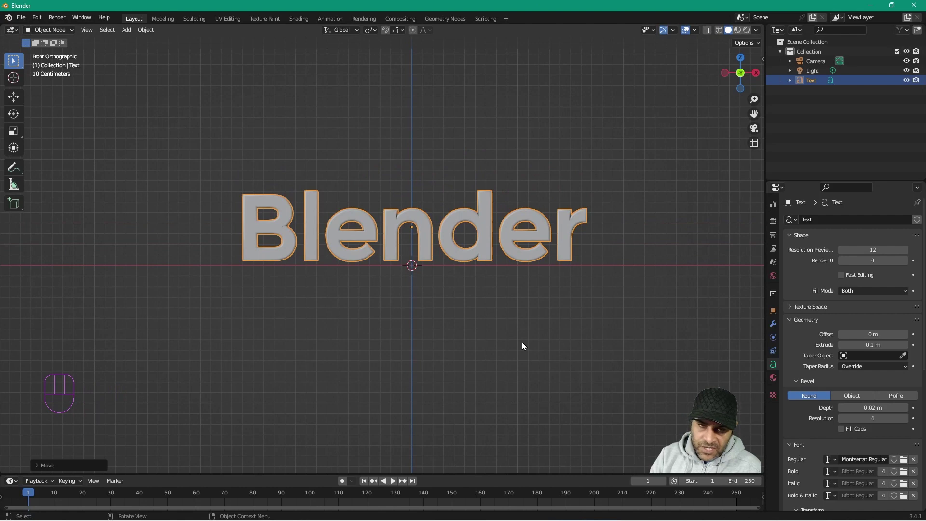
key(F12)
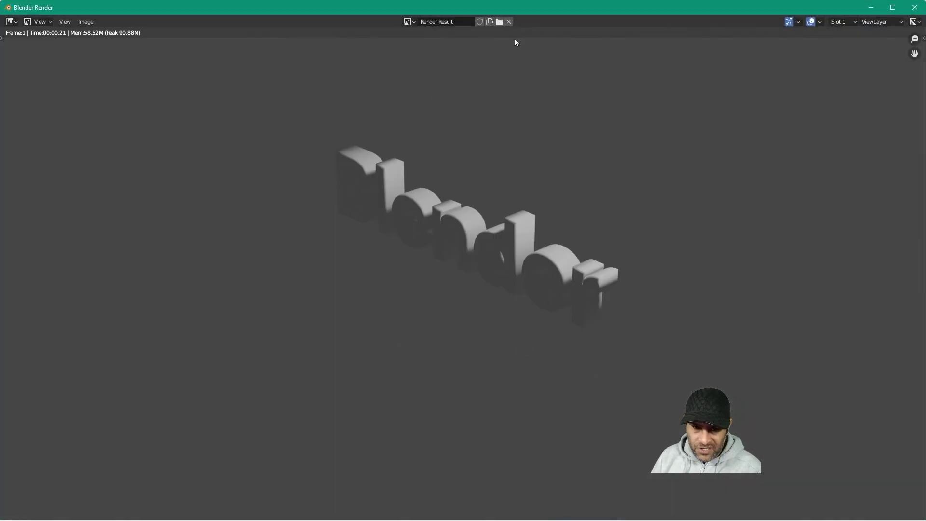
Step: Close the test render and return to Front view
click(914, 9)
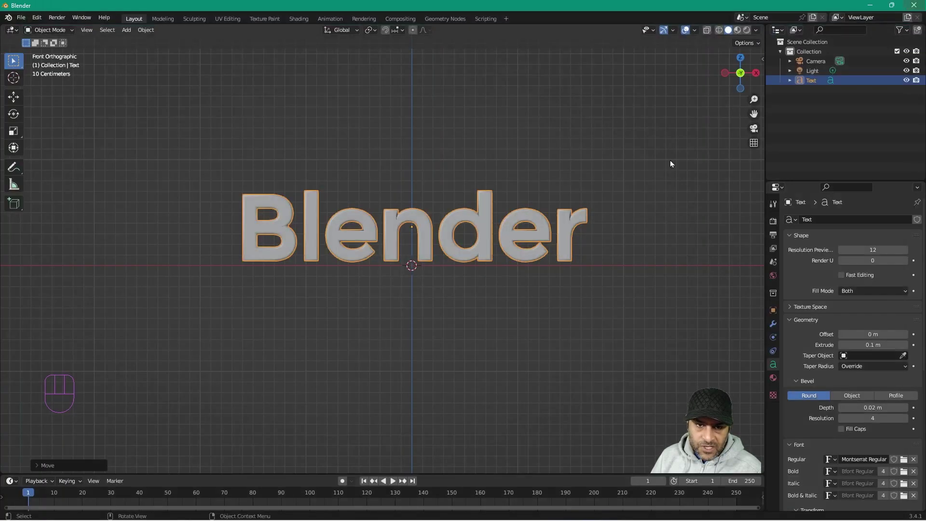
key(KP_1)
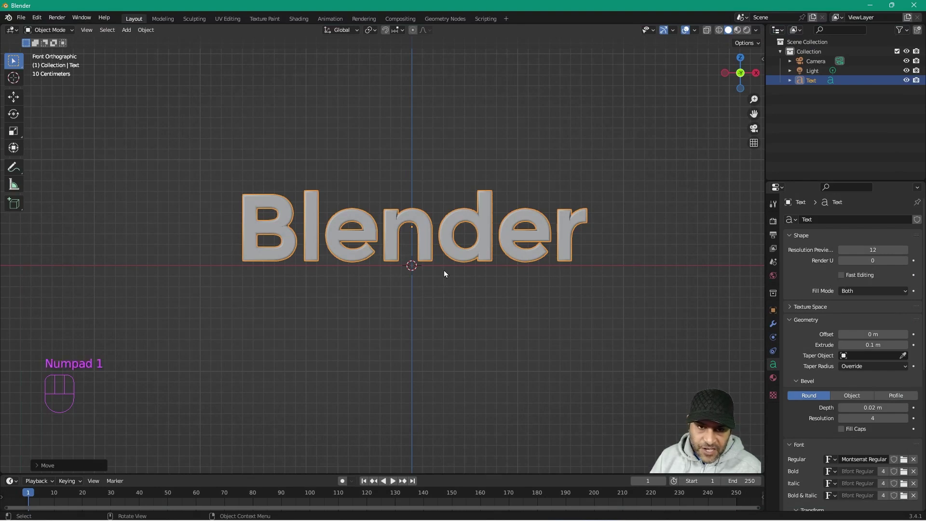
Step: Zoom out and align the camera to the current front view
scroll(479, 234, down, 3)
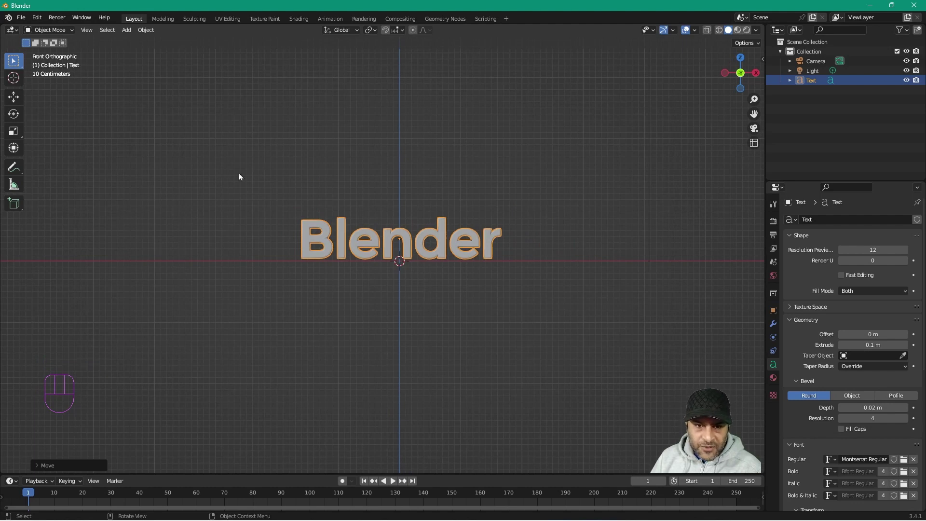
key(ctrl+alt)
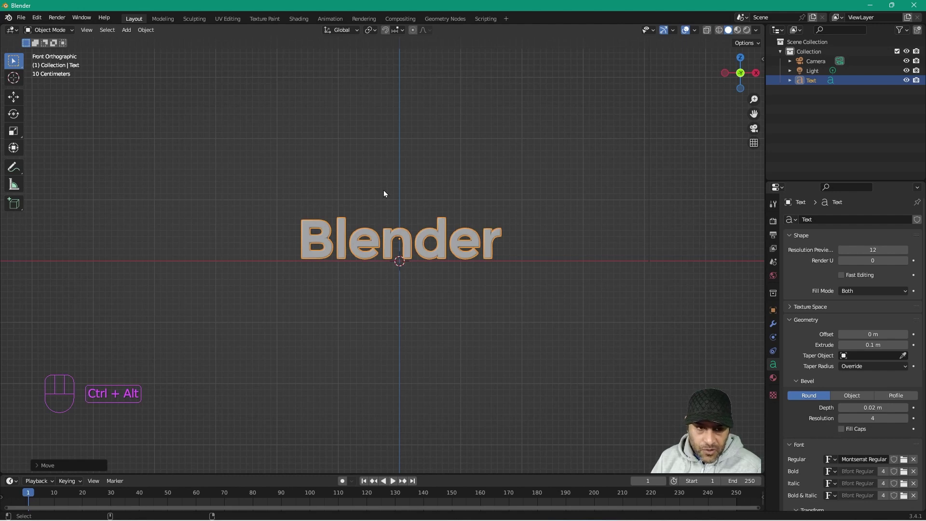
key(ctrl+alt+KP_0)
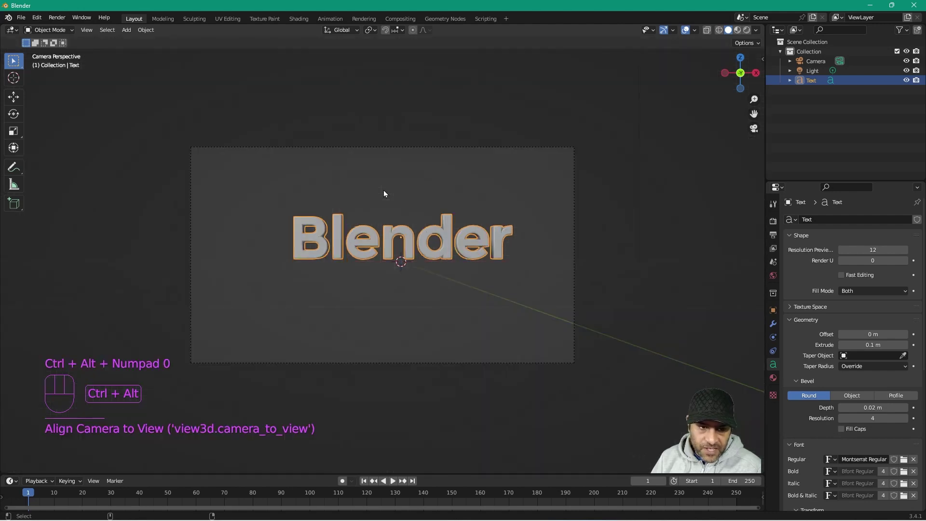
Step: Select the camera in Object properties and nudge its Y location to -8.0435 m
click(773, 310)
click(809, 60)
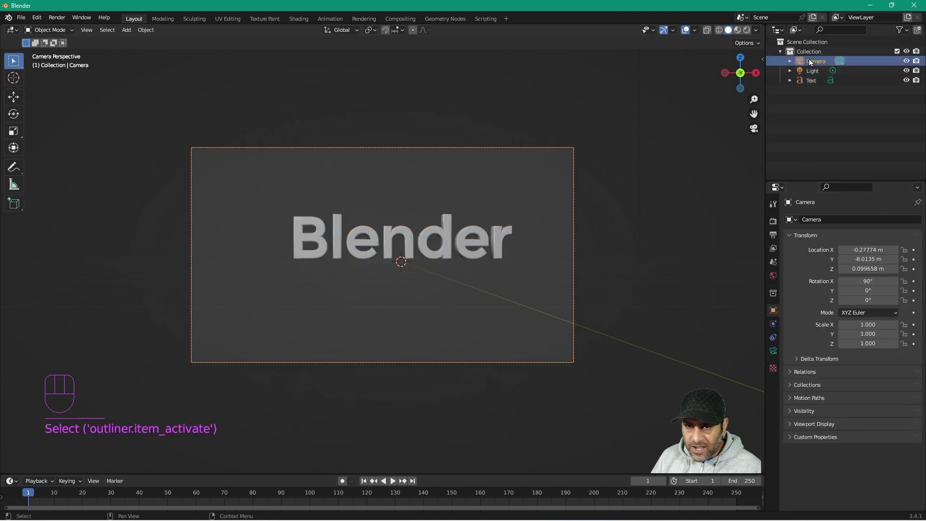
drag(876, 260, 868, 260)
Step: Set the camera's X location to 0 m
click(872, 250)
text(0)
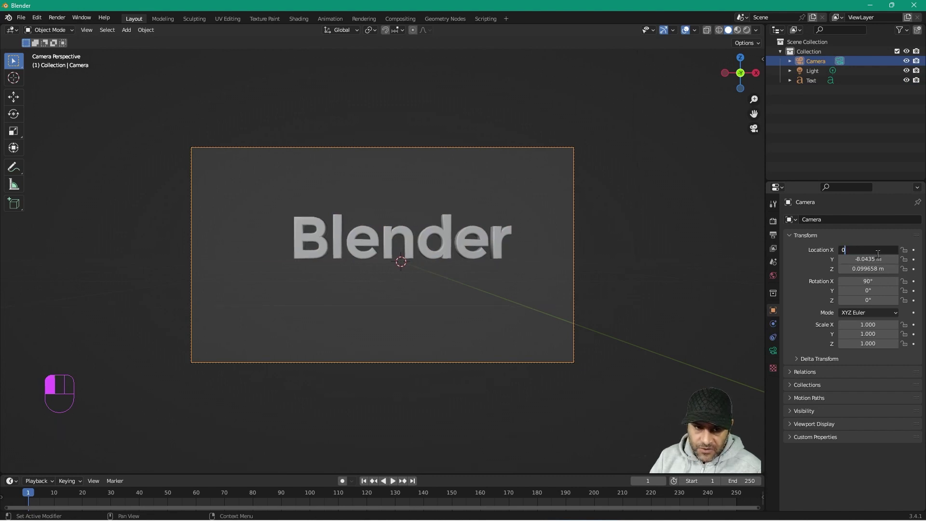
key(Return)
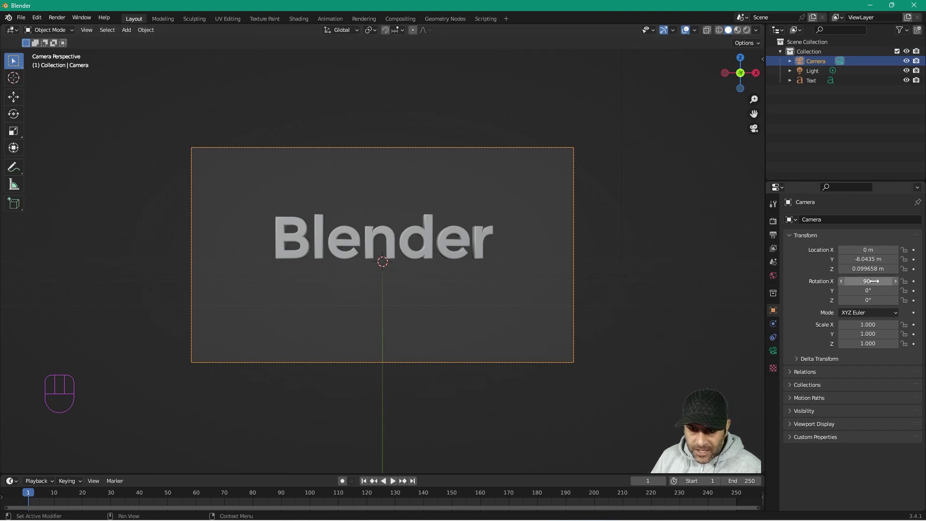
Step: Move the camera to Z 1.1597 m and Y -6.1635 m, then render its view
drag(868, 268, 888, 269)
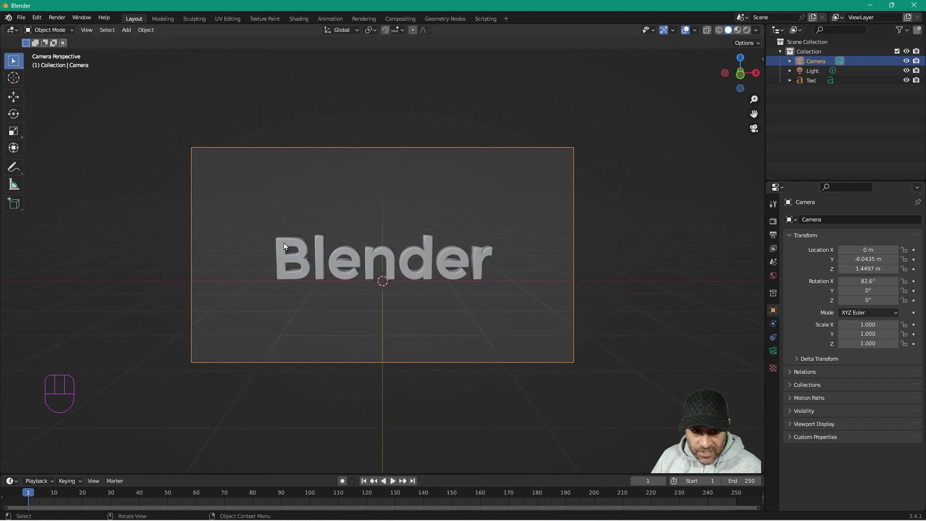
drag(868, 259, 845, 268)
key(F12)
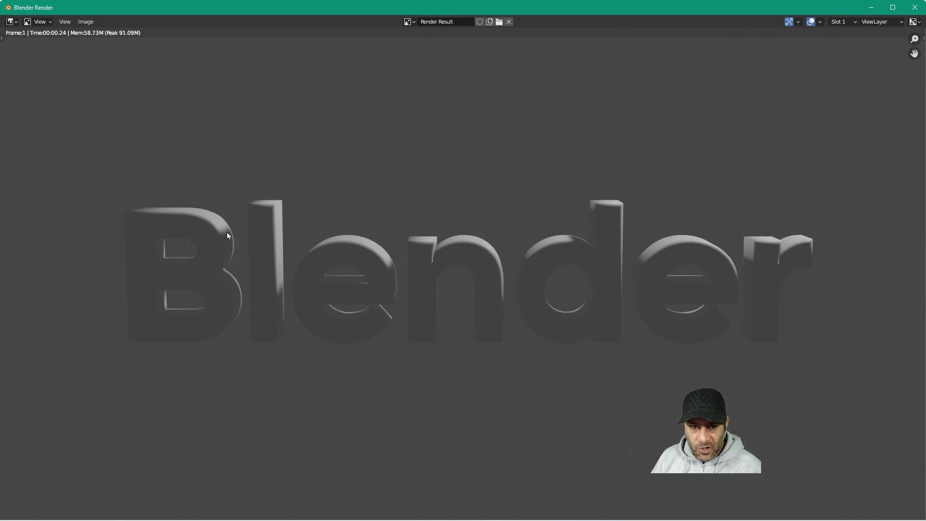
Step: Close the render window and switch to Top view
click(914, 7)
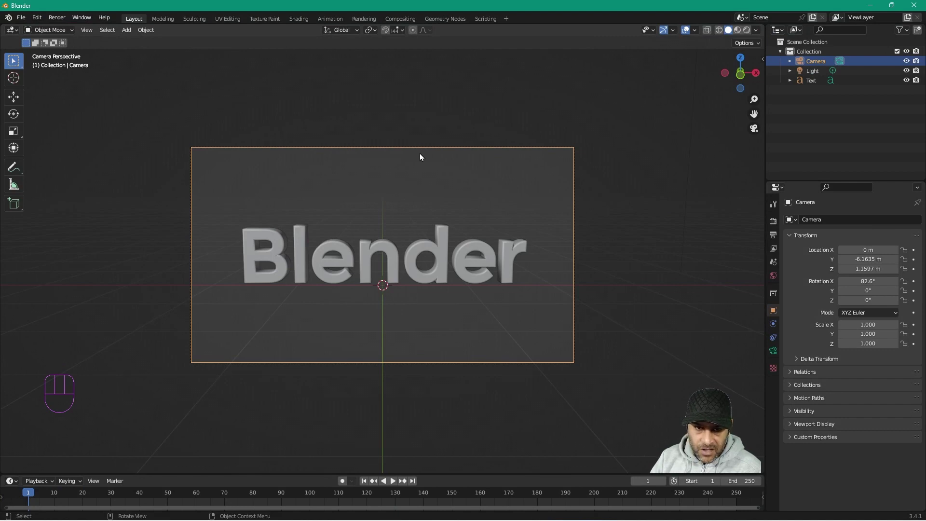
key(KP_7)
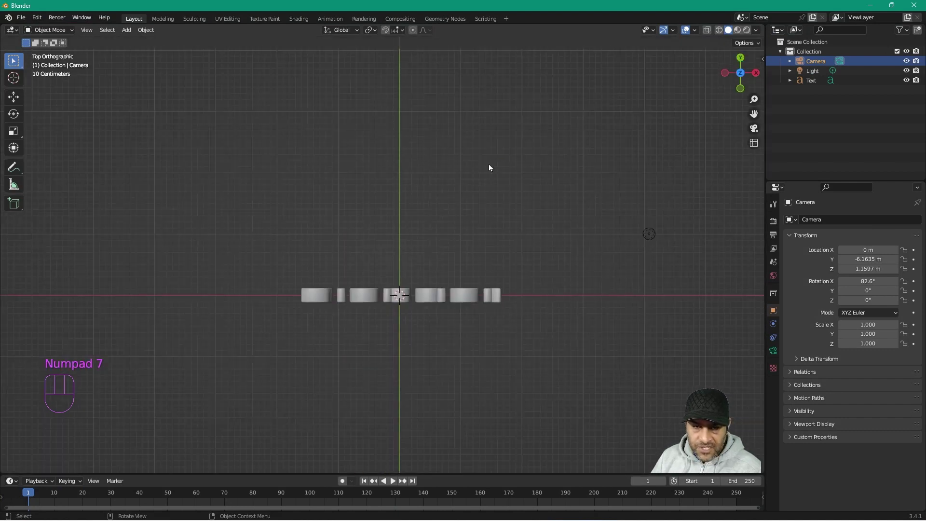
Step: Move the light over the text's centre, to X 0.00457 m, Y -0.52241 m
click(649, 234)
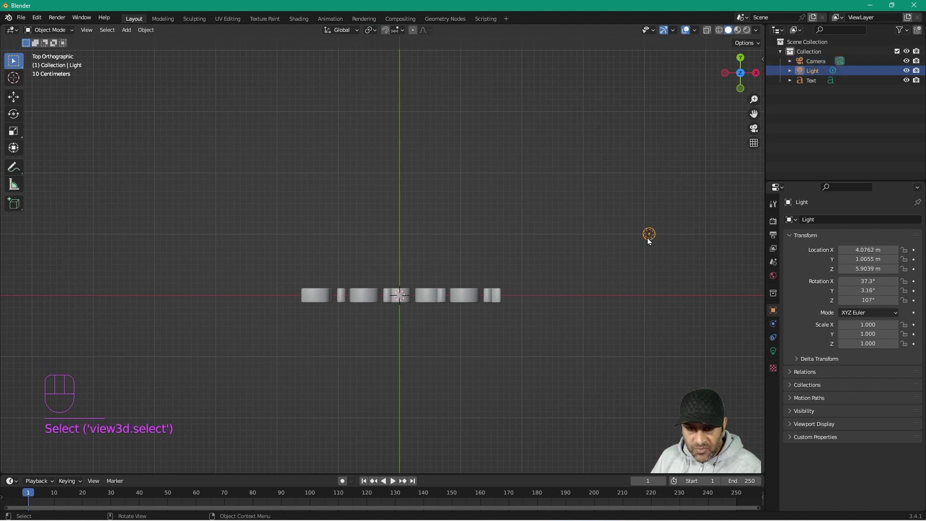
key(g)
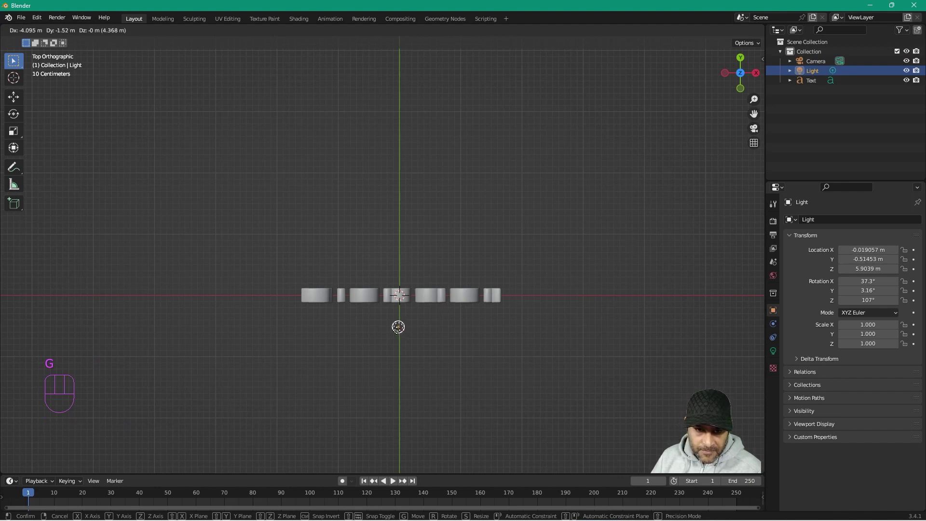
click(398, 332)
Step: Orbit to an angled view and check the new lighting in a test render
middle_drag(320, 376, 398, 292)
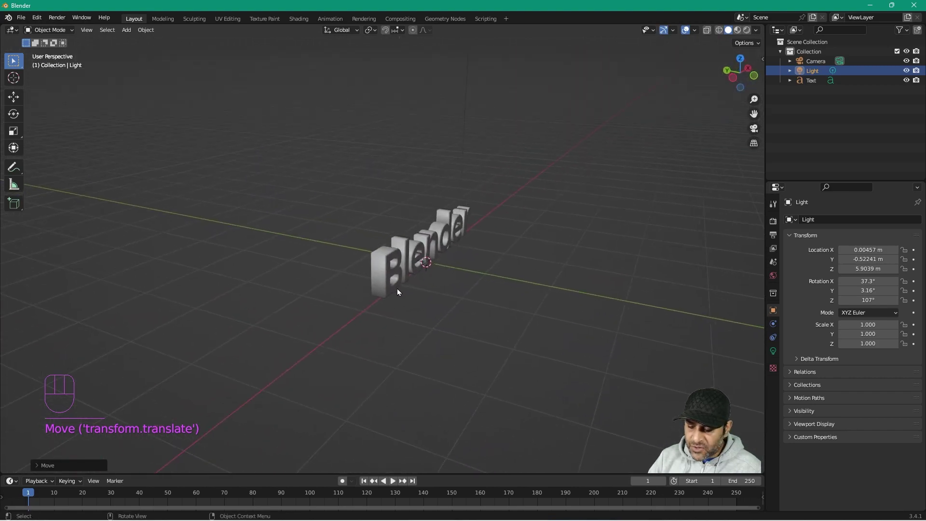
key(F12)
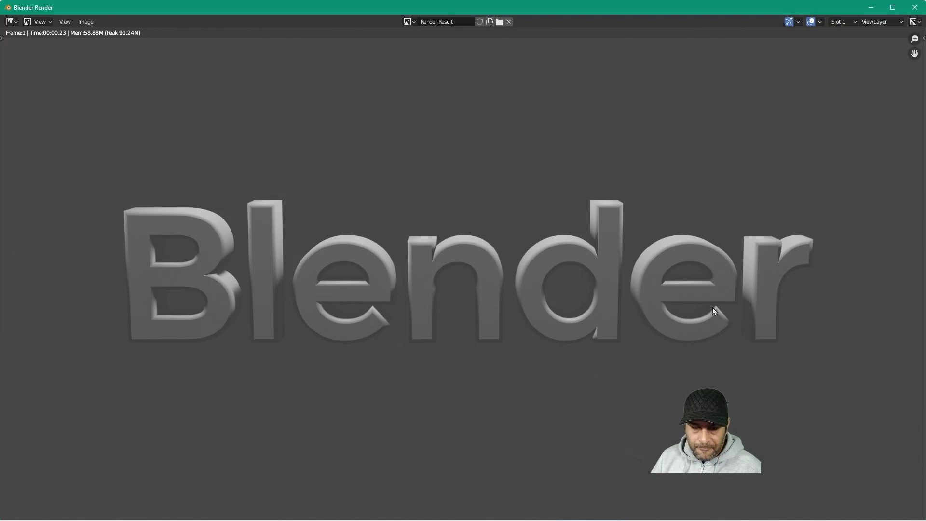
click(914, 7)
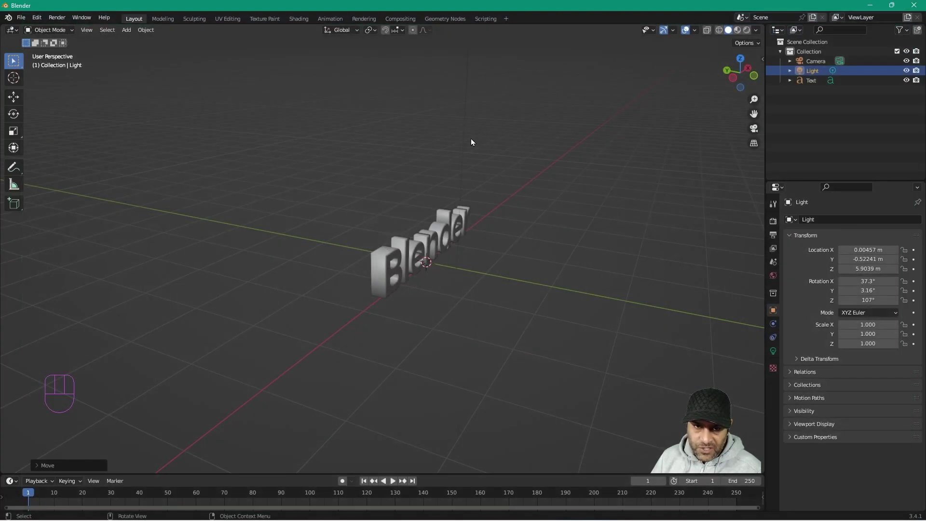
Step: From the right side view, lower the light along Z to 0.35139 m, level with the text
scroll(477, 142, down, 6)
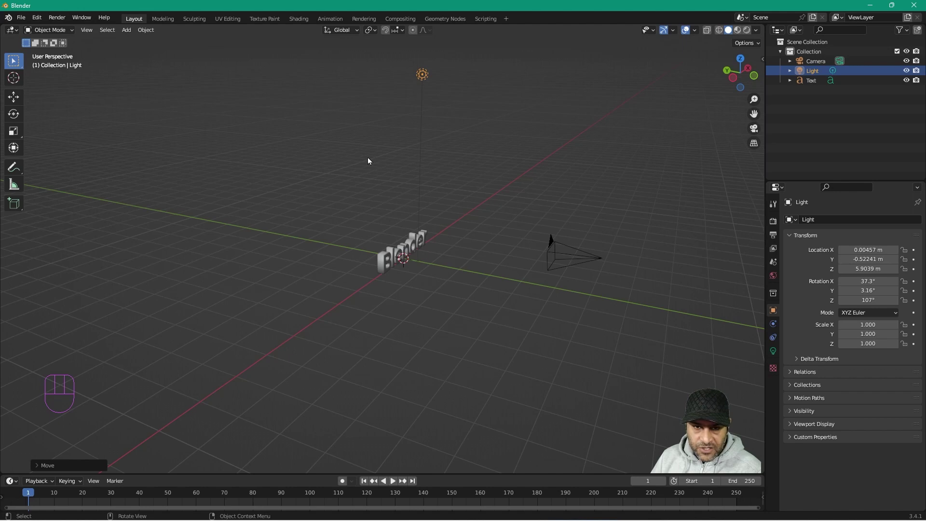
key(KP_3)
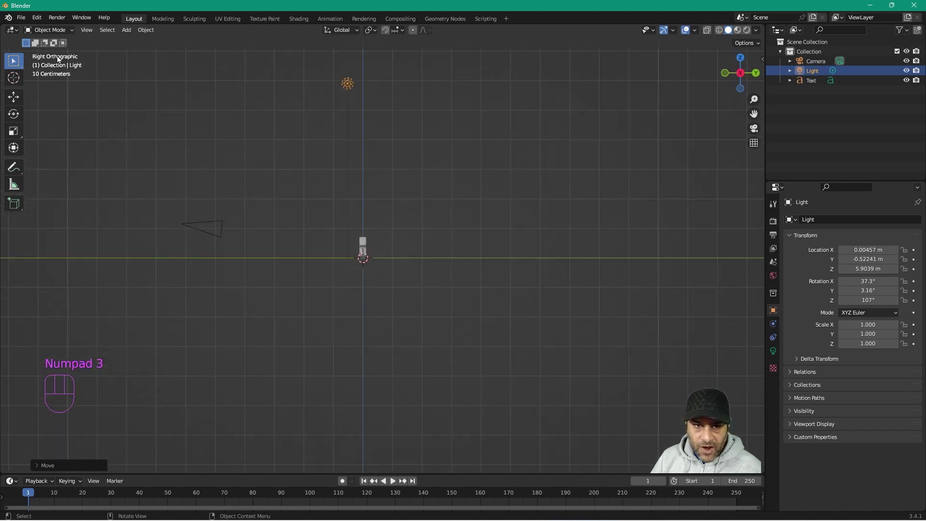
click(348, 85)
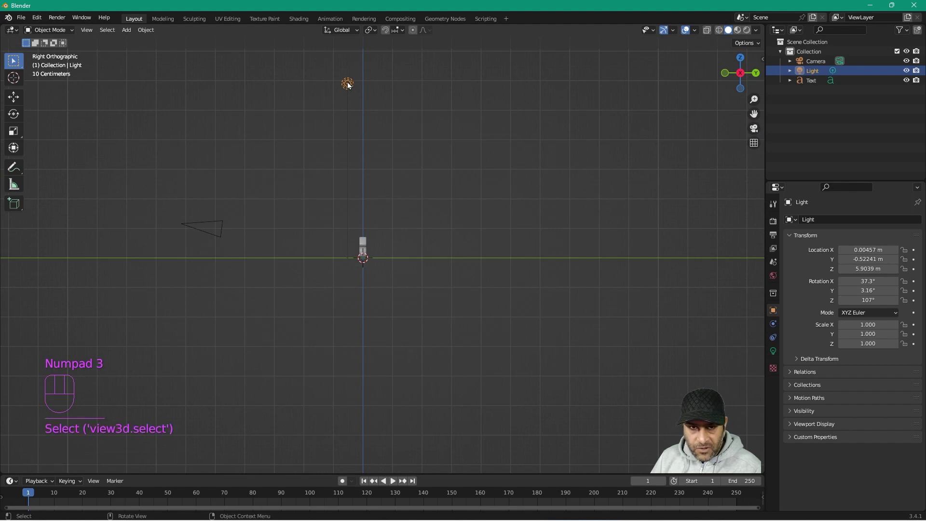
key(g)
key(z)
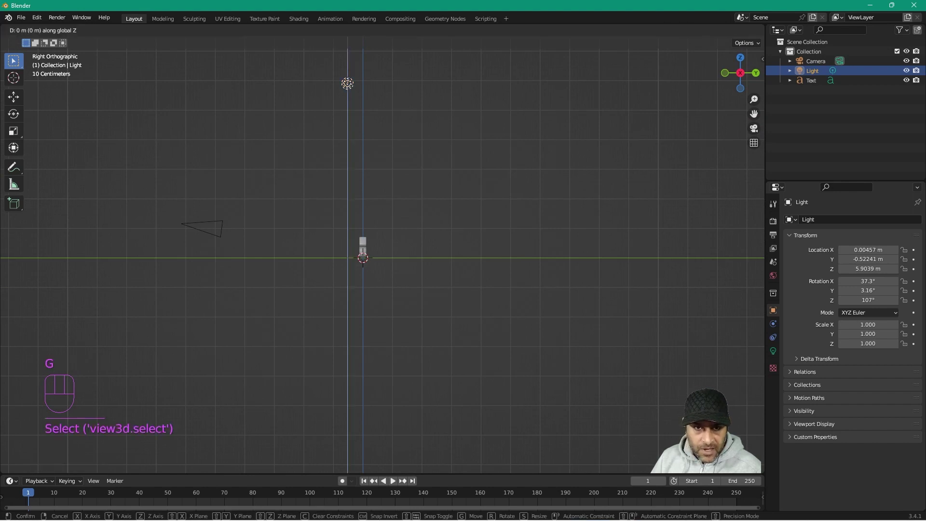
click(337, 246)
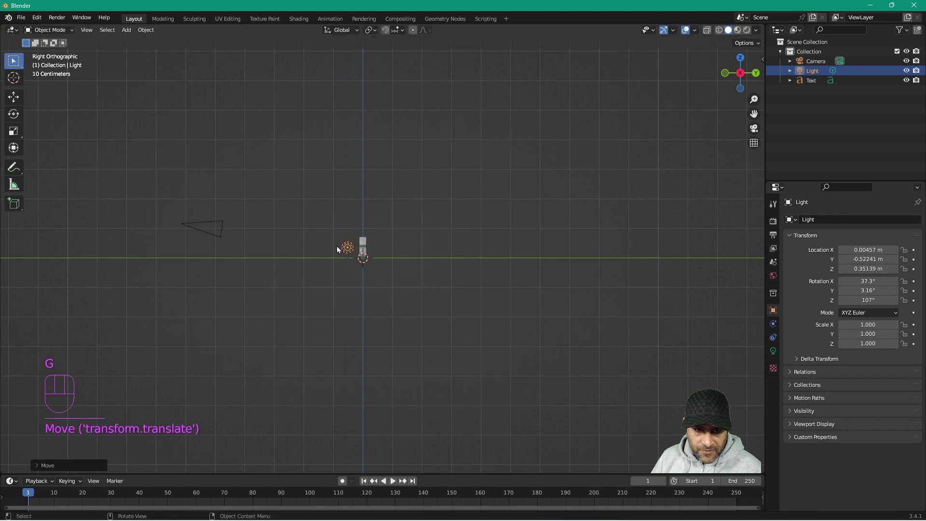
Step: Orbit back to a perspective view and check the re-lit lettering in a test render
middle_drag(236, 291, 367, 282)
scroll(367, 282, up, 2)
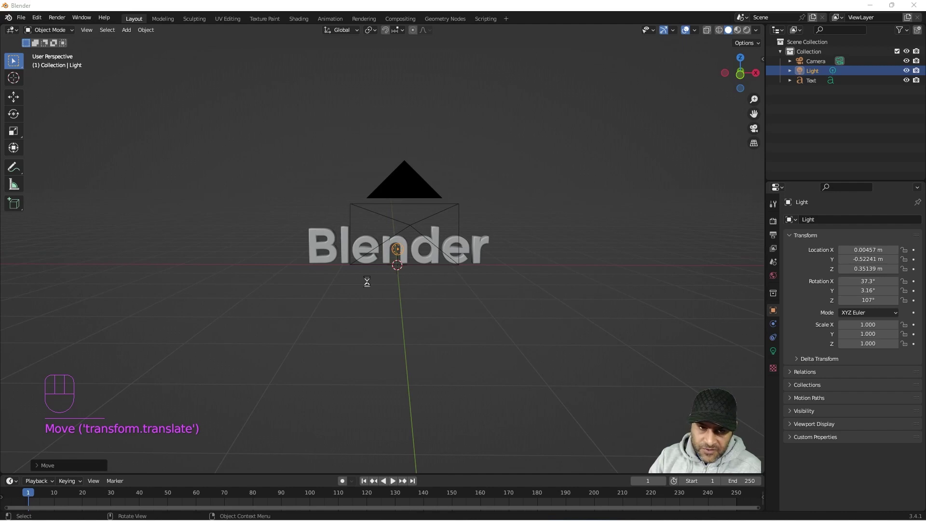
key(F12)
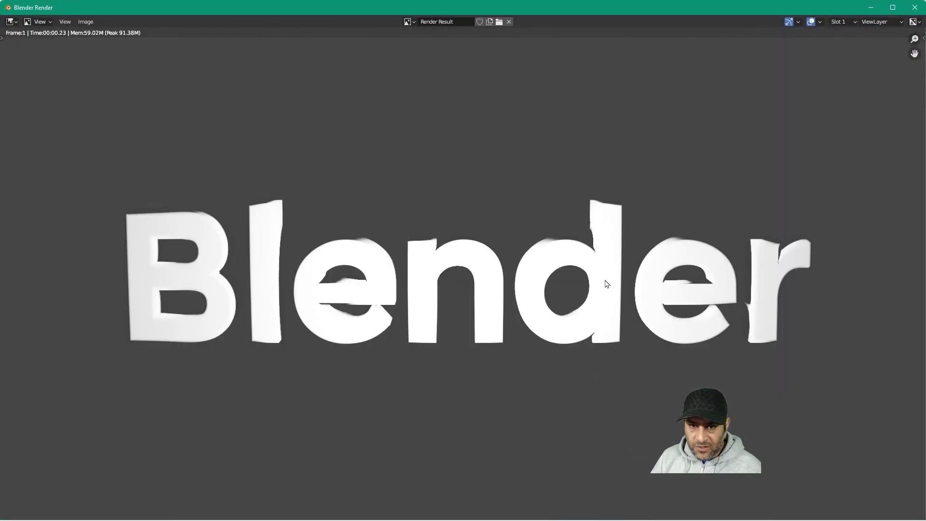
click(915, 7)
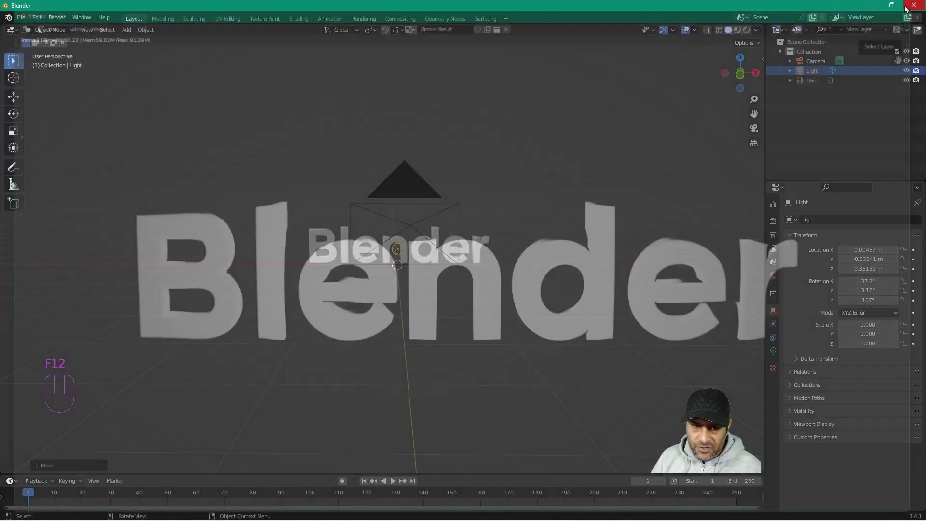
Step: Zoom in, select the text, switch to Rendered shading, and bring up its Material settings
scroll(354, 278, up, 3)
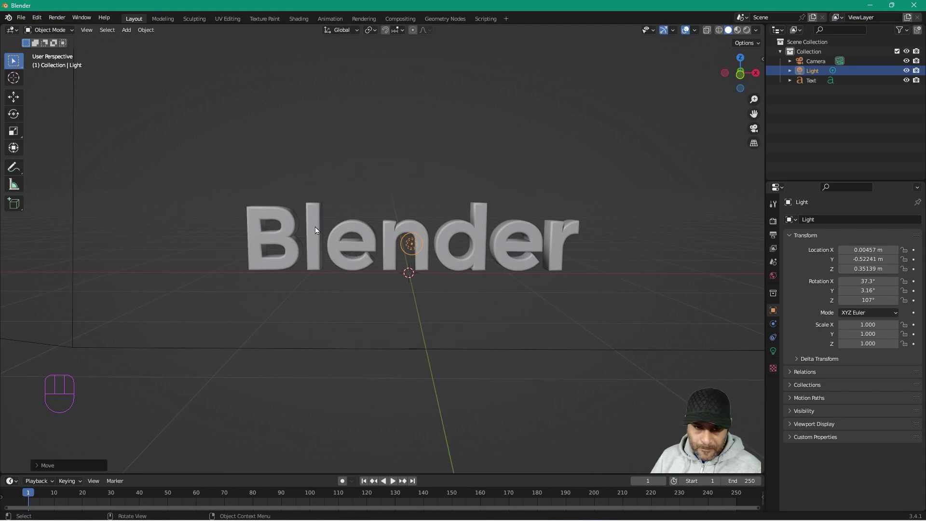
scroll(315, 226, up, 1)
click(298, 223)
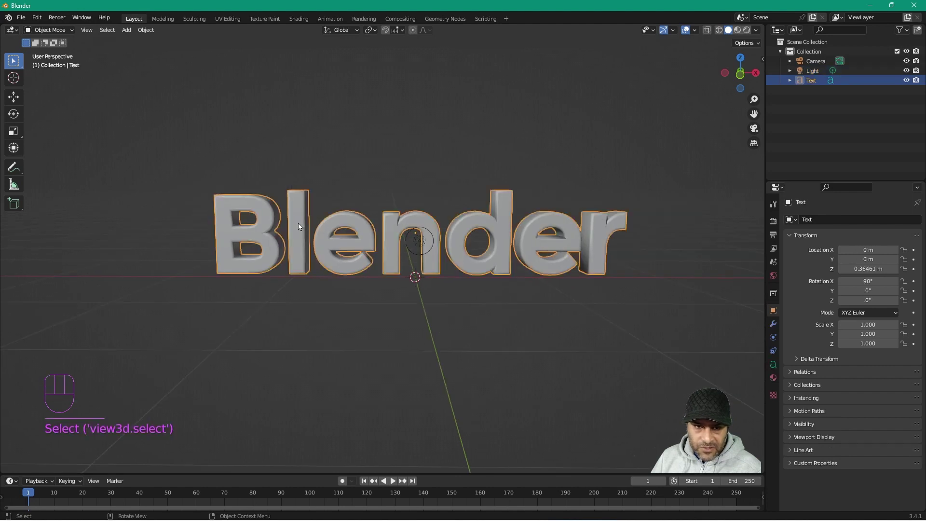
click(747, 30)
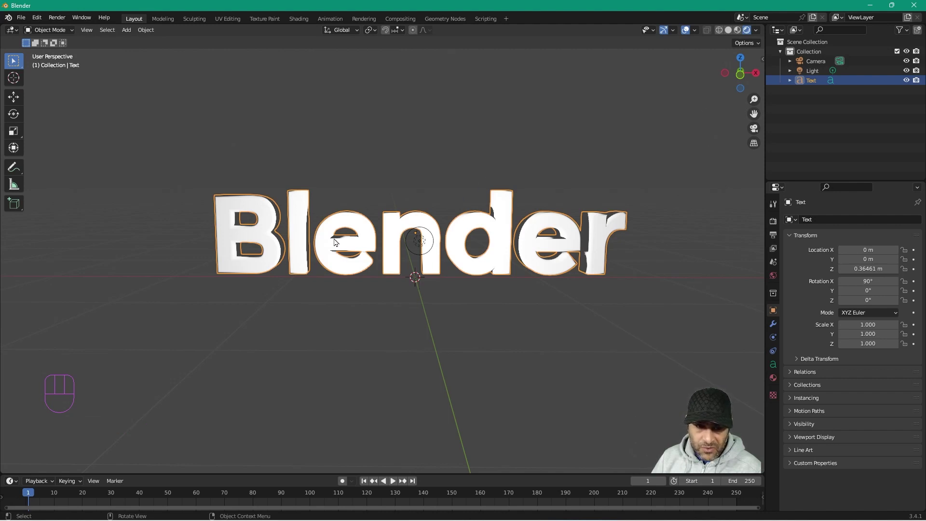
click(351, 225)
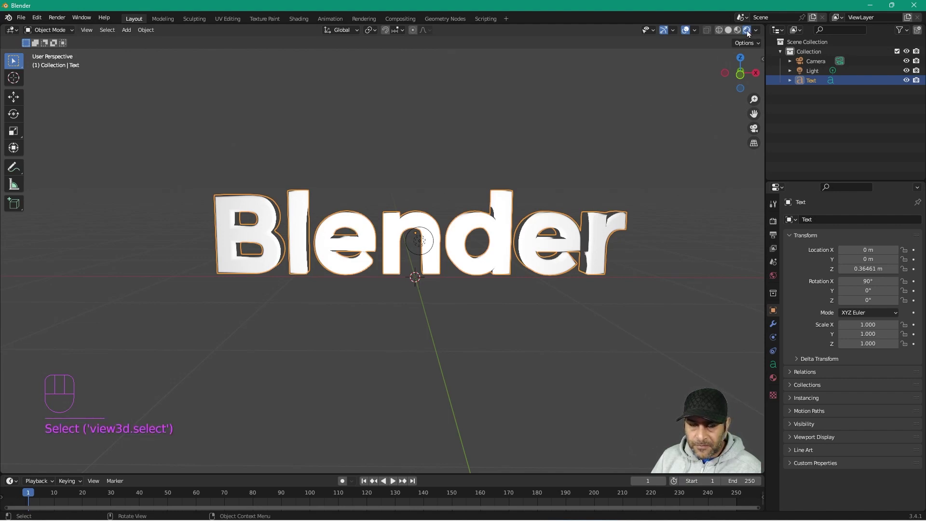
click(772, 380)
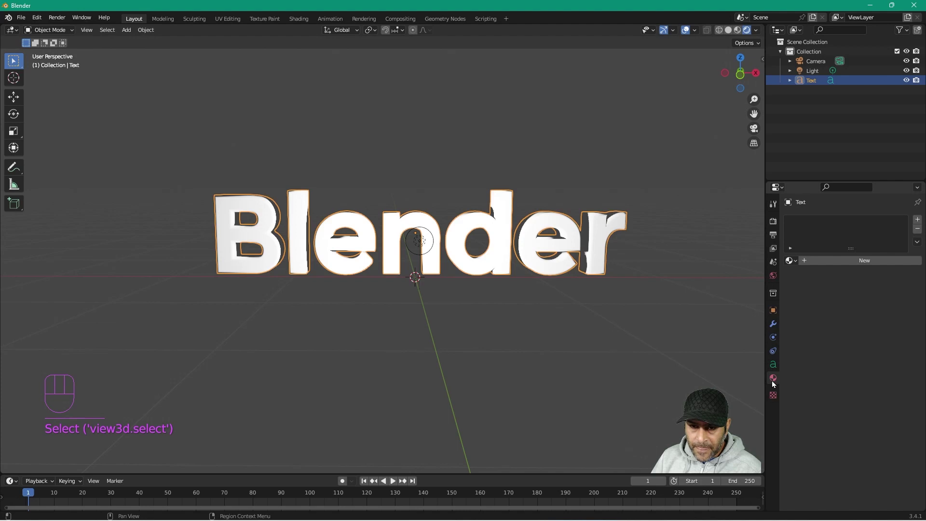
Step: Create a new material for the text named 'text'
click(852, 262)
click(844, 261)
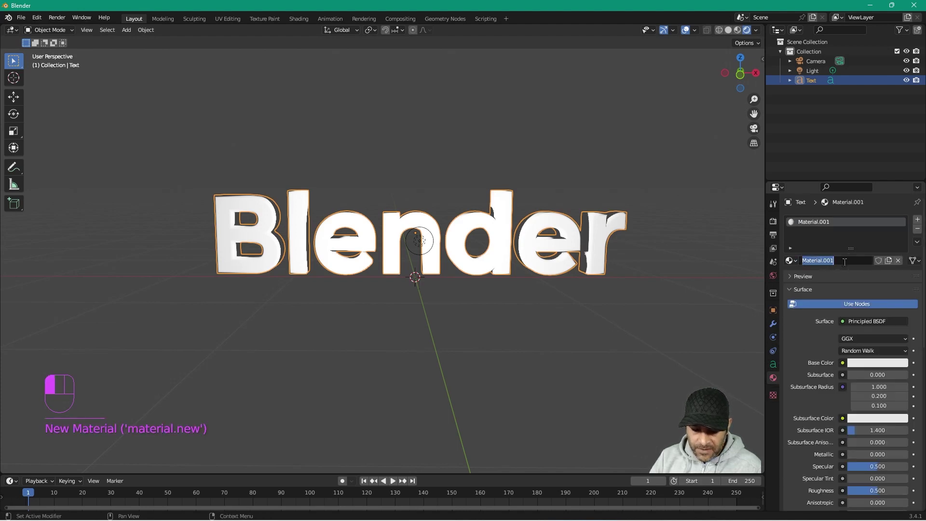
text(te)
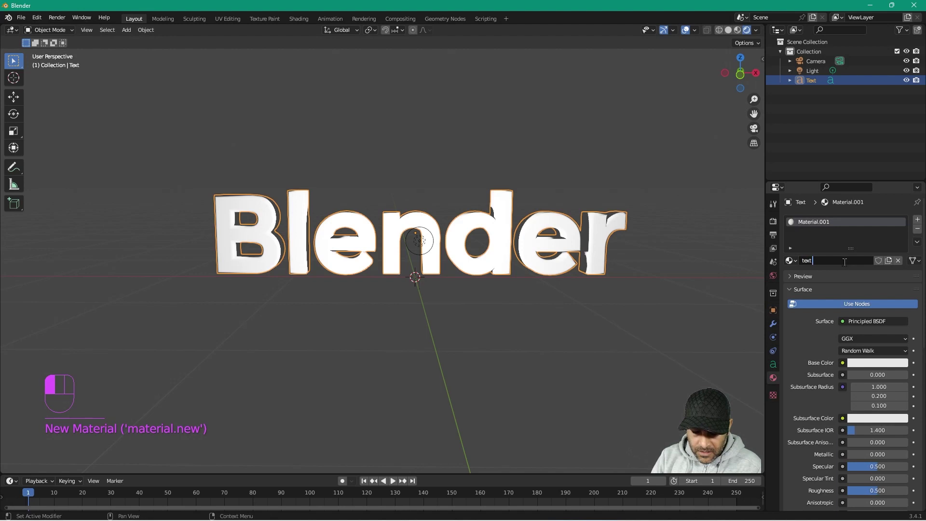
text(xt)
key(Return)
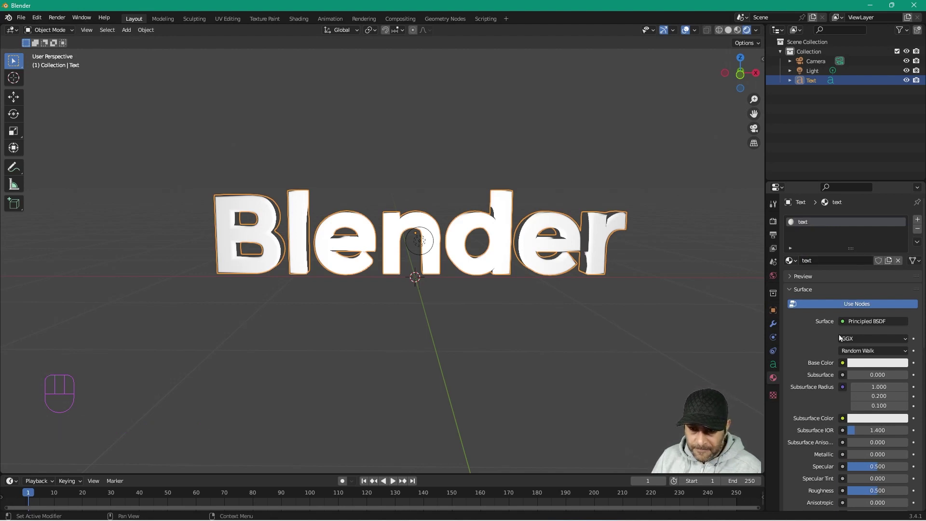
Step: Give the material a blue base colour and Metallic 1.0
click(867, 366)
drag(883, 285, 884, 235)
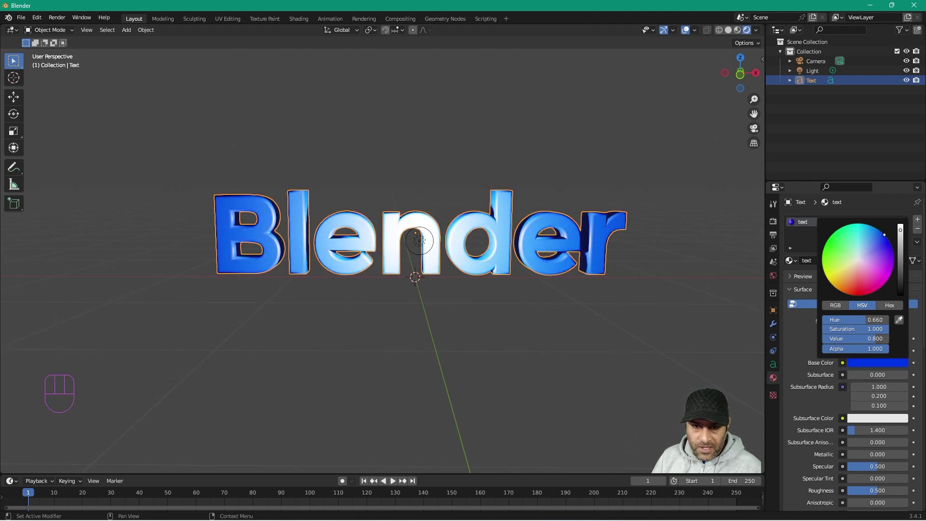
drag(884, 233, 883, 233)
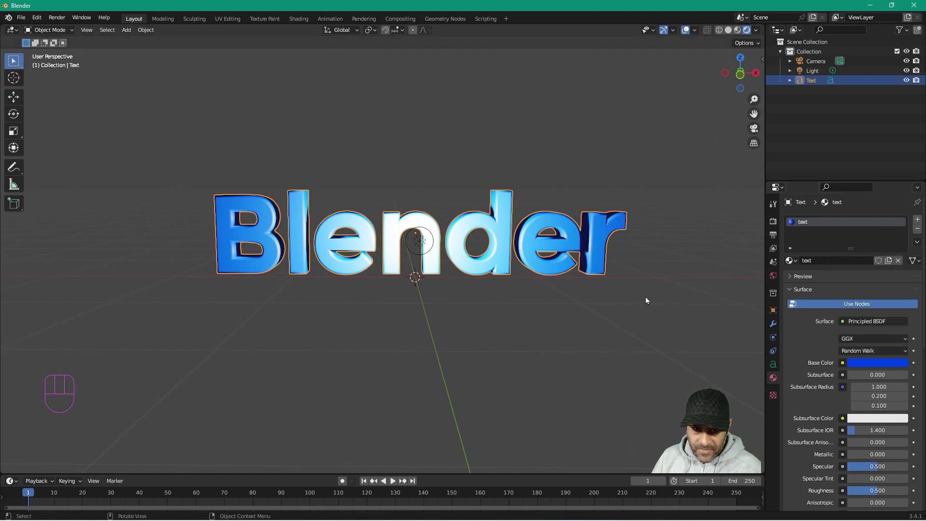
drag(852, 453, 889, 444)
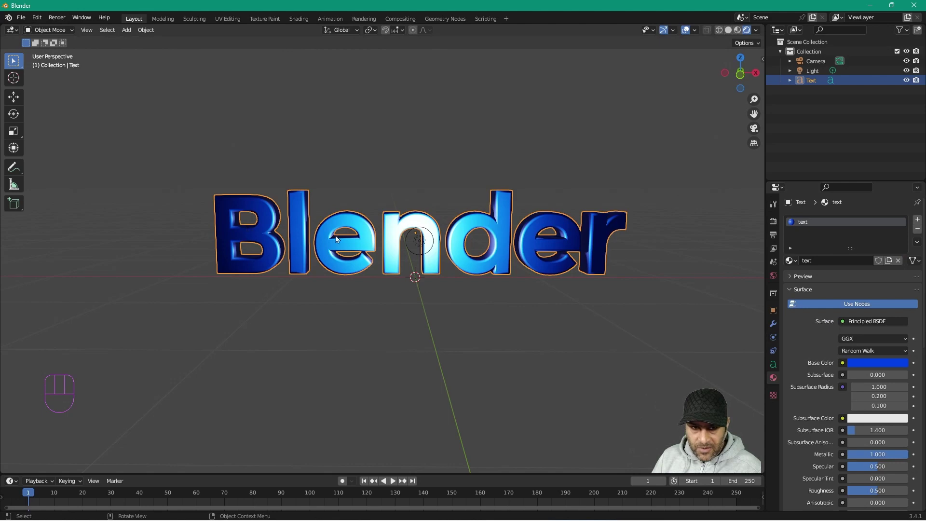
Step: Render to check the blue metallic text, then switch to Top view
scroll(440, 284, up, 4)
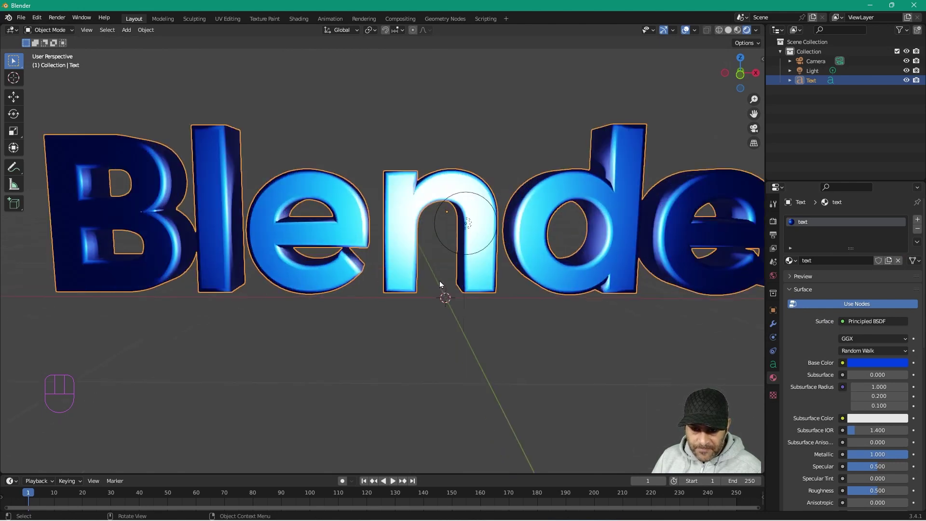
mouse_move(507, 281)
middle_down()
mouse_move(419, 279)
mouse_move(563, 283)
mouse_move(434, 283)
mouse_move(448, 296)
mouse_move(493, 271)
middle_up()
key(F12)
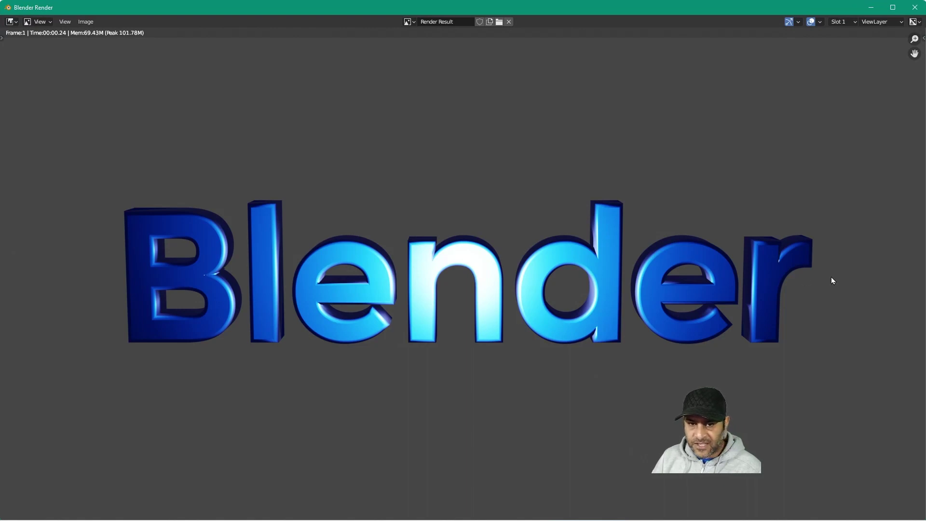
click(913, 8)
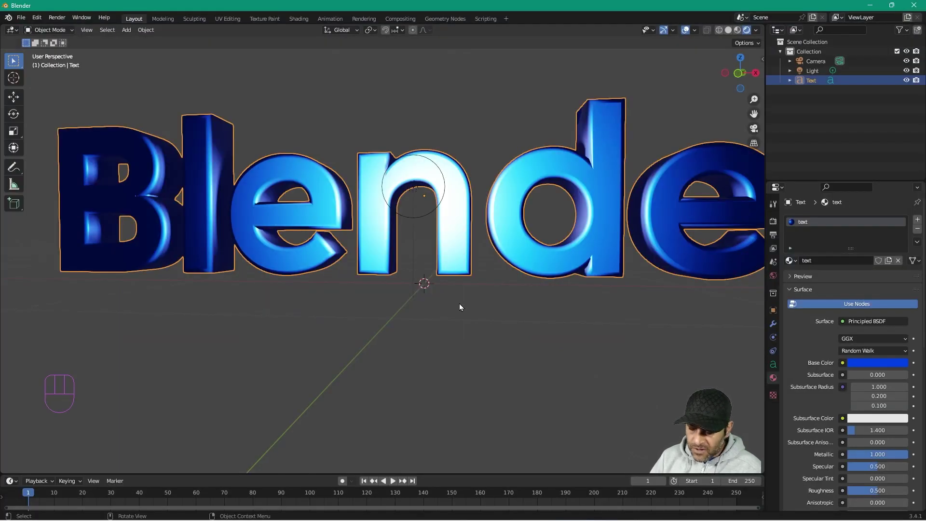
key(KP_7)
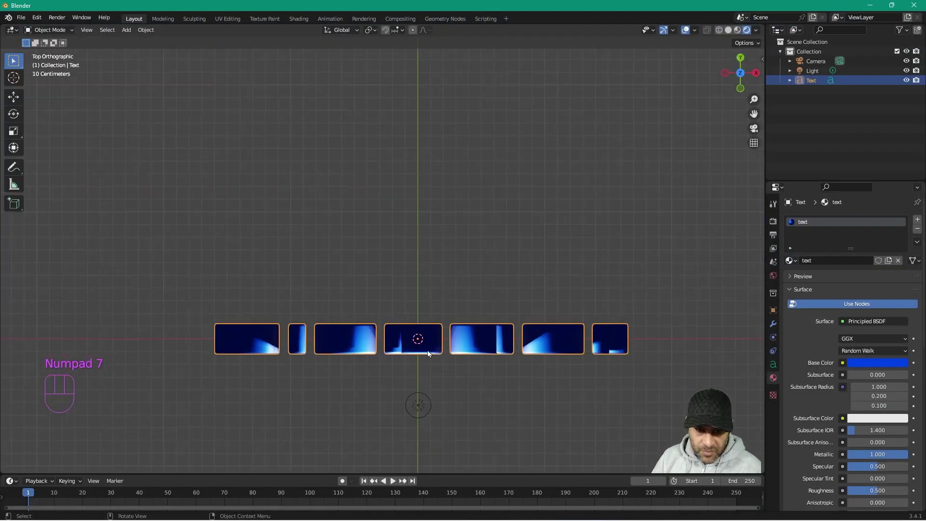
Step: Move the light about 0.96 m along Y so it sits in front of the text
scroll(426, 395, down, 2)
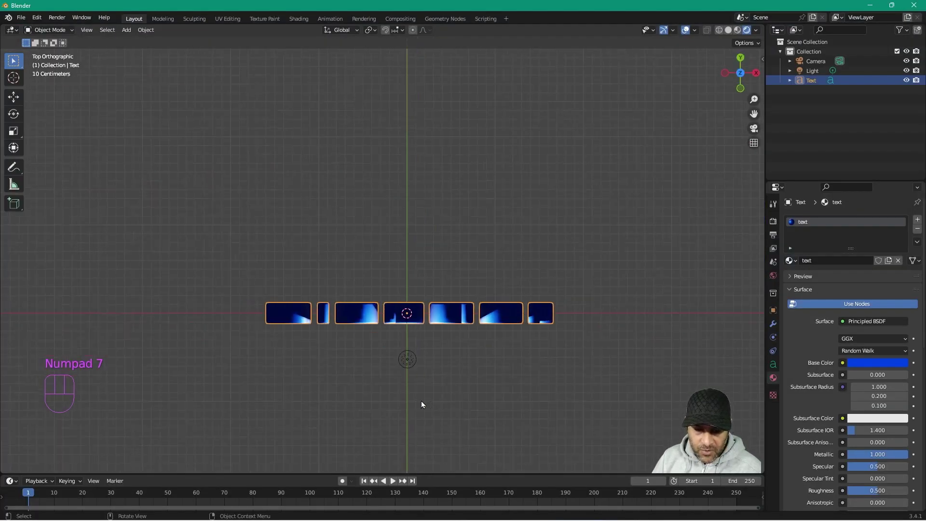
click(408, 363)
key(g)
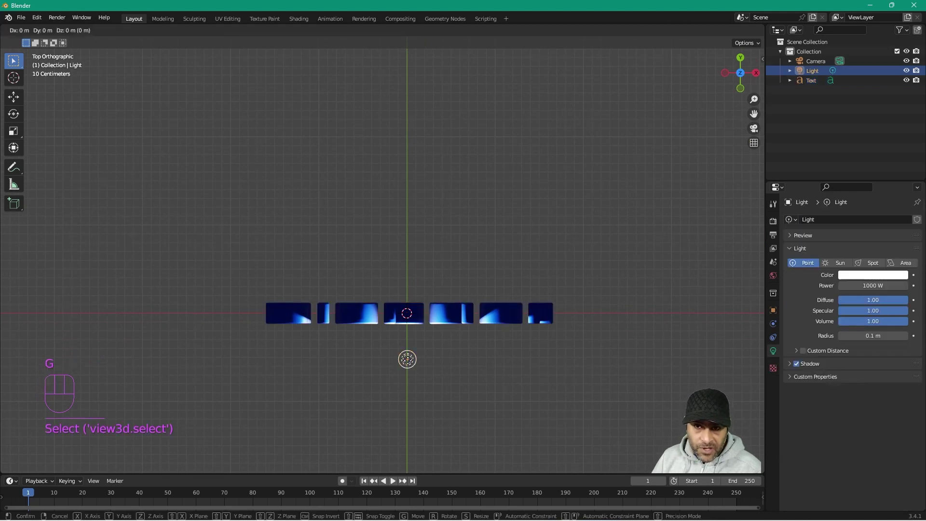
key(y)
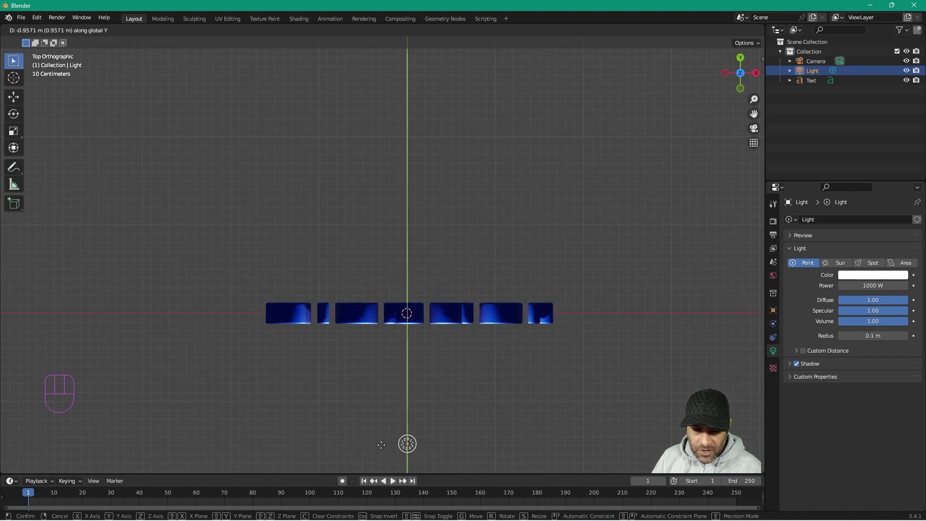
click(383, 455)
Step: Re-render the metallic blue text with the moved light and close the render window
middle_drag(384, 456, 344, 294)
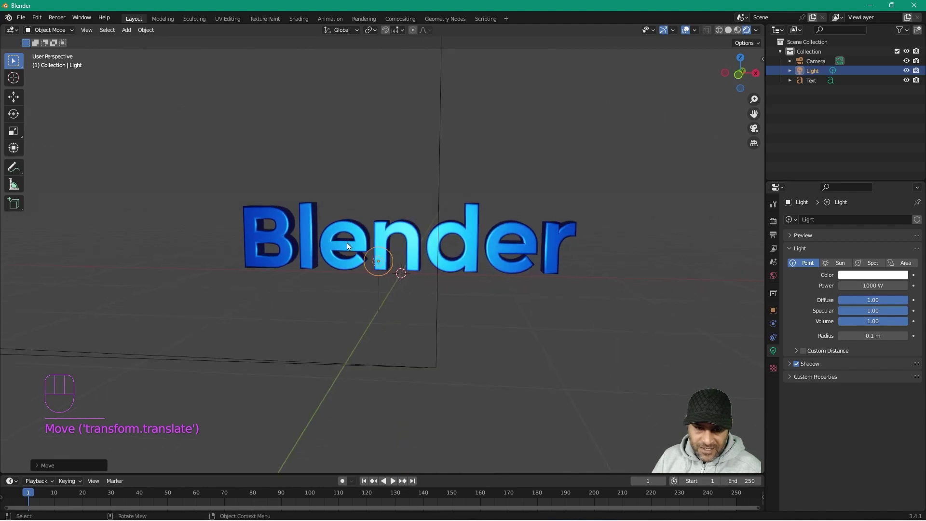
key(F12)
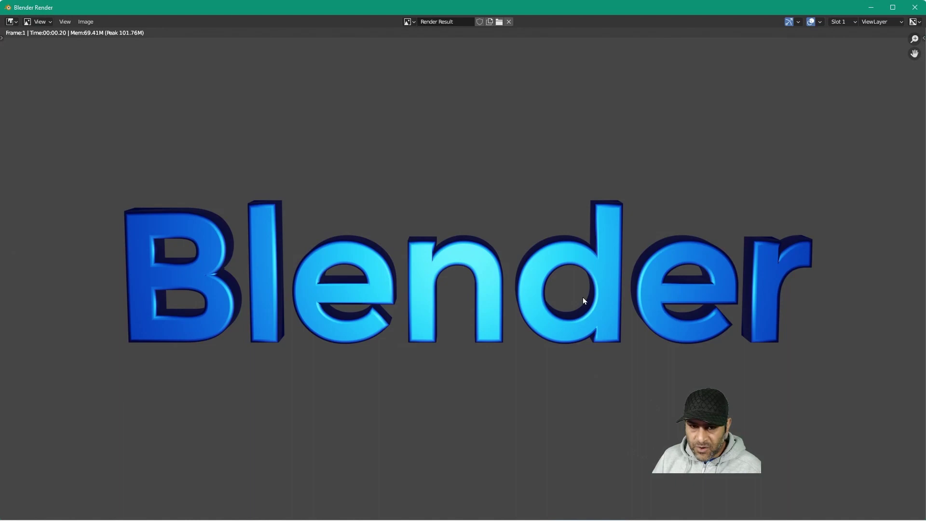
click(915, 8)
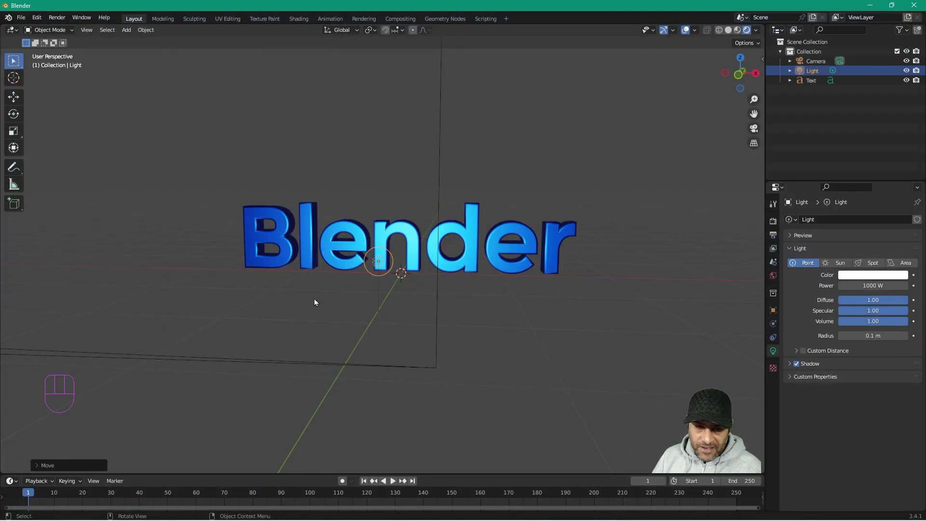
mouse_move(270, 288)
middle_down()
mouse_move(461, 311)
mouse_move(587, 273)
mouse_move(354, 302)
mouse_move(279, 291)
middle_up()
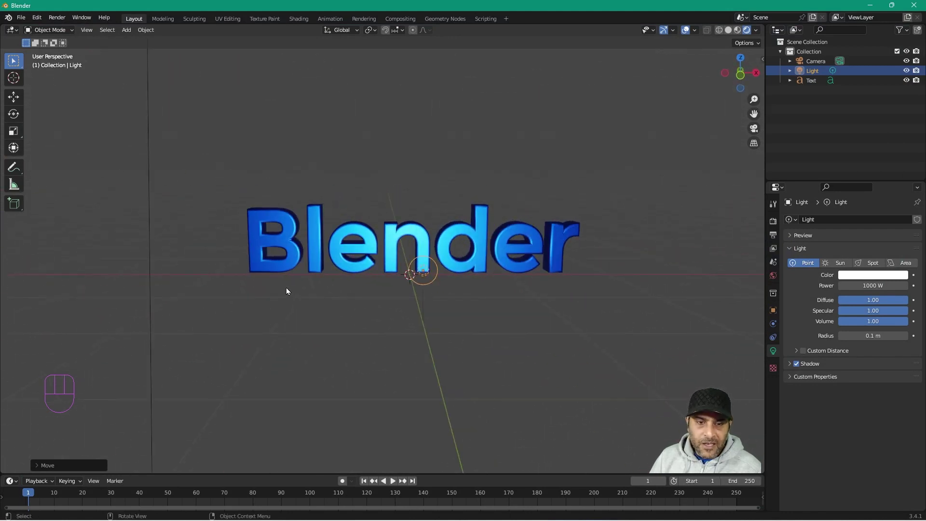
shift+middle_drag(456, 314, 408, 304)
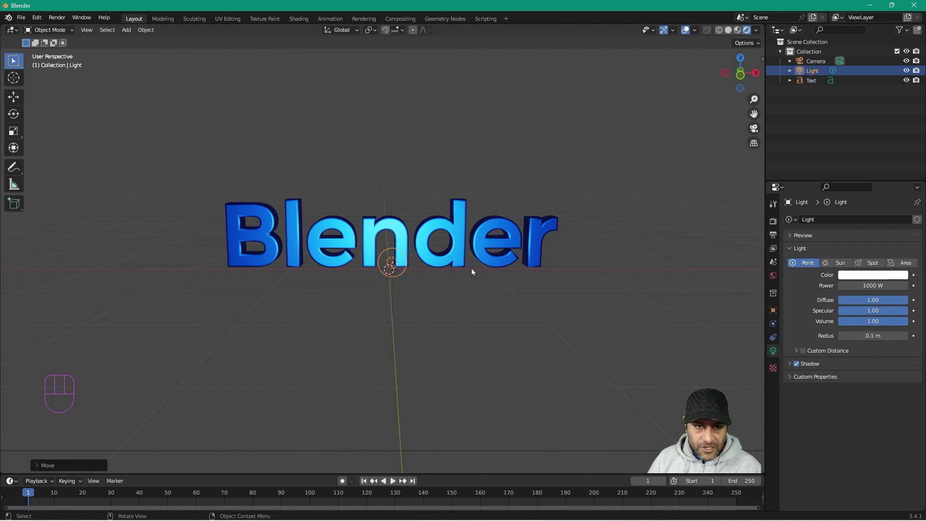
click(21, 17)
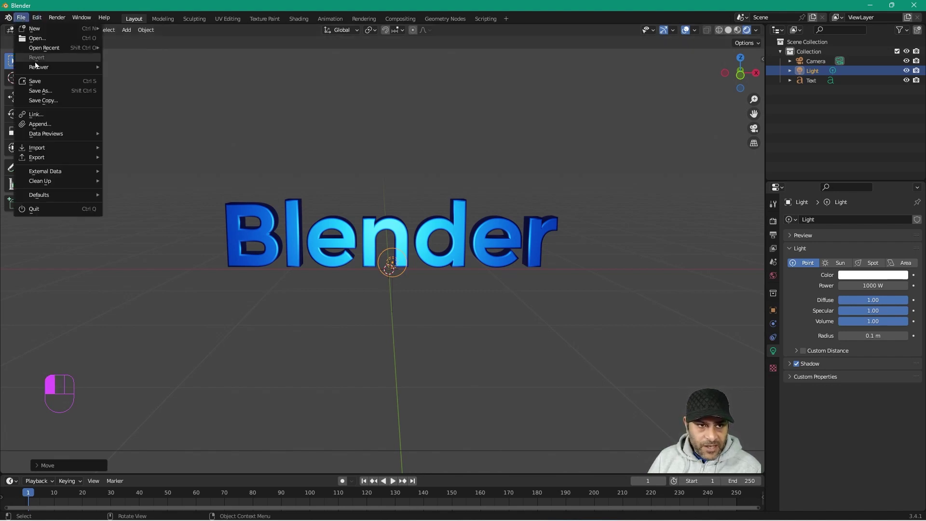
Step: Save the scene as '3d text - v2.blend' in the How to add 3D text in Blender 3D folder
click(42, 91)
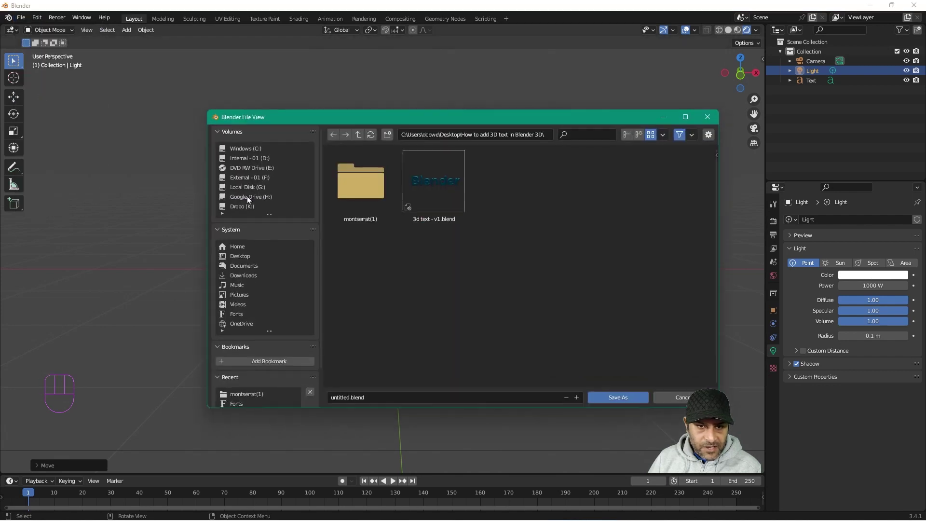
click(415, 206)
double_click(355, 396)
text(v2)
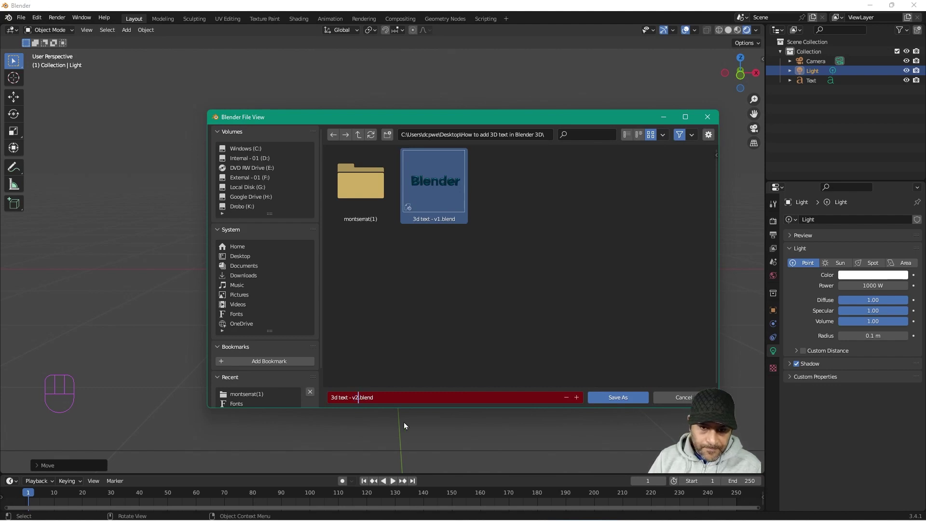
click(621, 398)
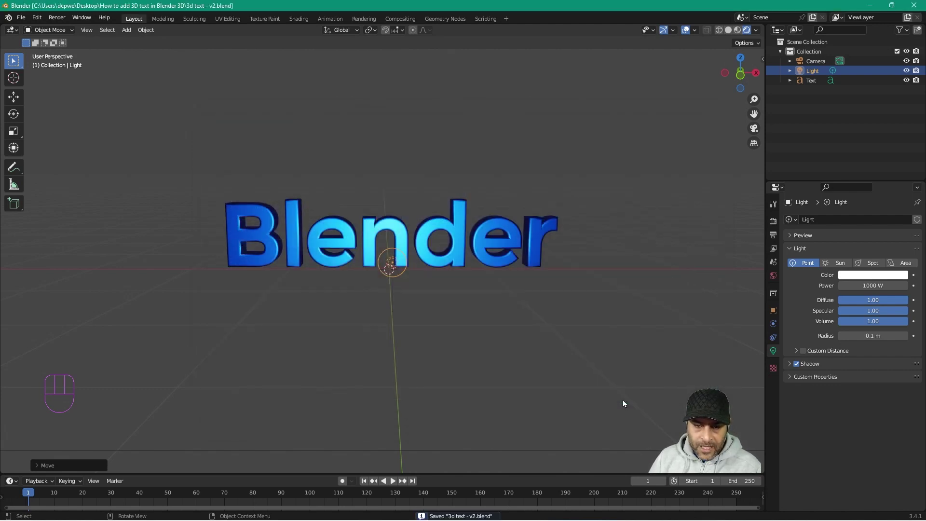